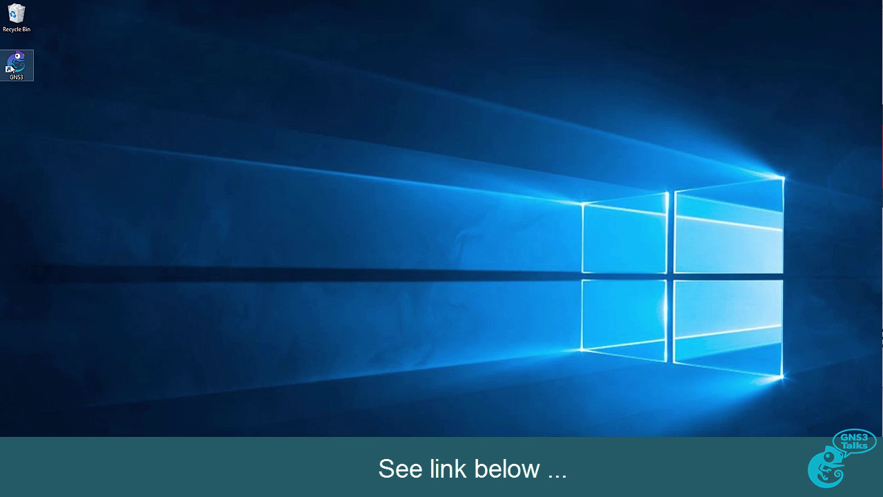
Launch GNS3, cancel the Setup Wizard, and confirm Help > About shows version 1.5.3
double_click(11, 67)
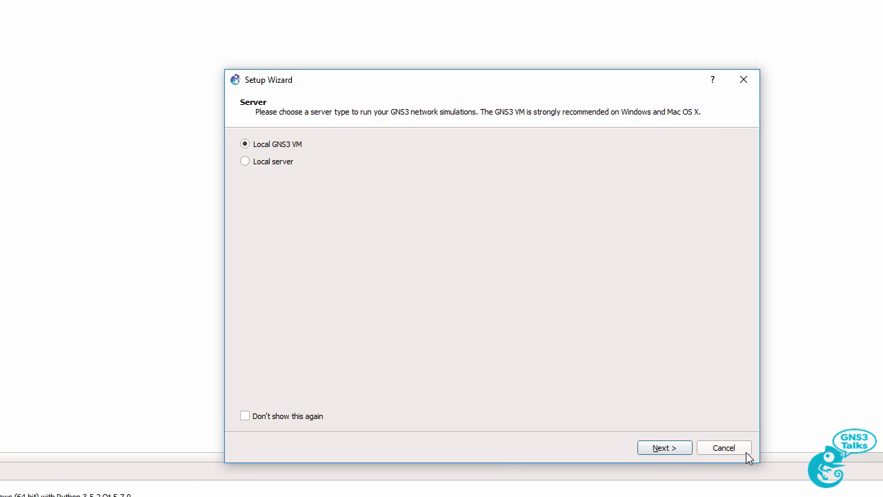
click(692, 418)
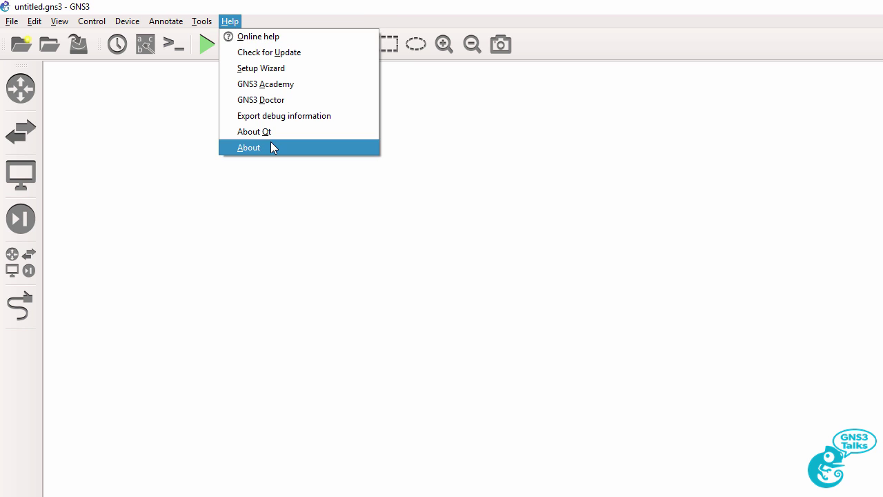
click(204, 113)
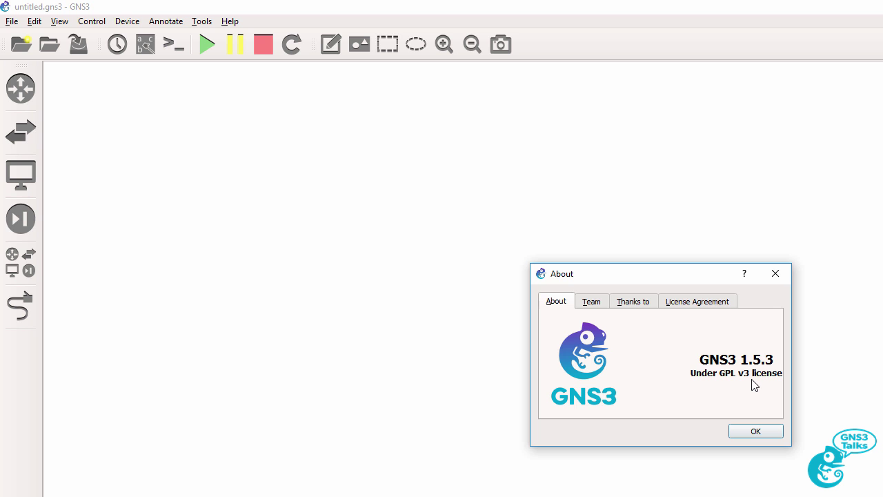
click(757, 432)
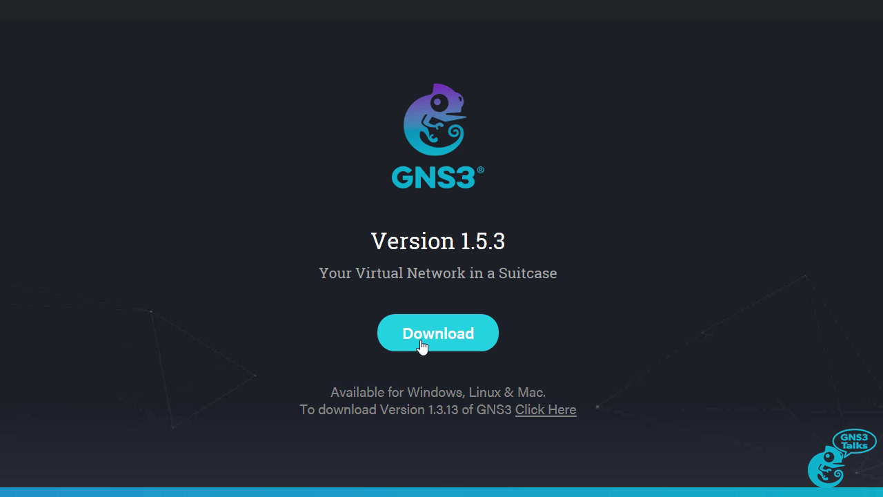
Start the GNS3 download and log in with the community account to reach Download GNS3
click(427, 330)
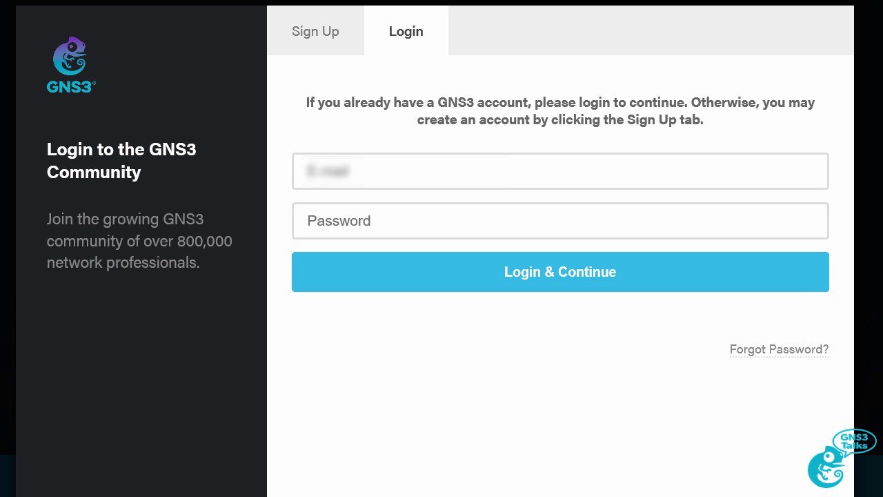
click(563, 286)
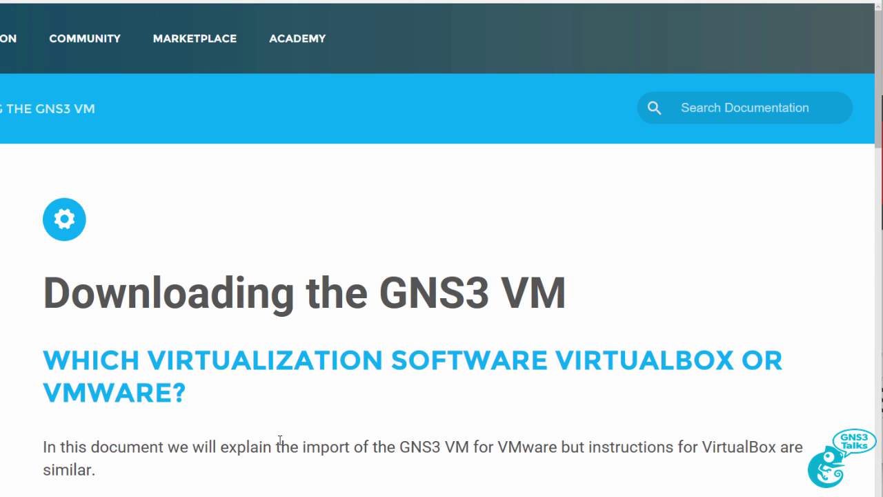
Scroll the GNS3 VM guide to DOWNLOAD THE VM and follow the github.com/GNS3/gns3-gui/releases link
scroll(296, 375, down, 5)
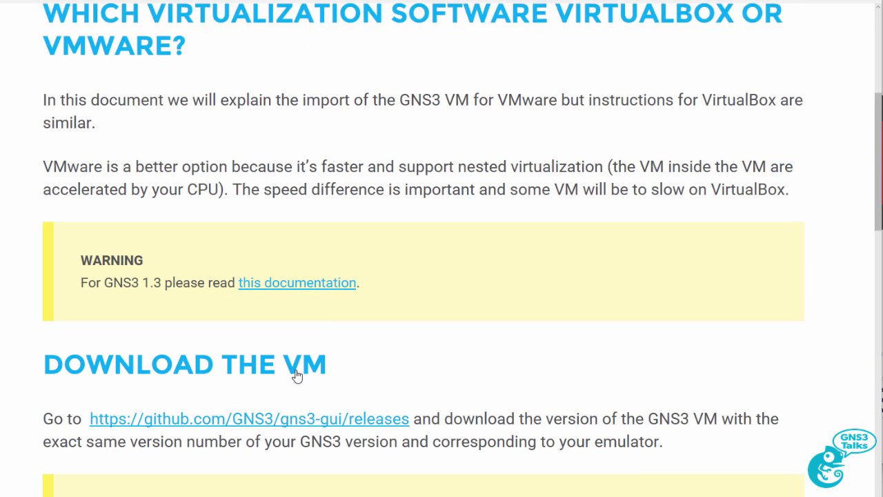
scroll(296, 374, down, 1)
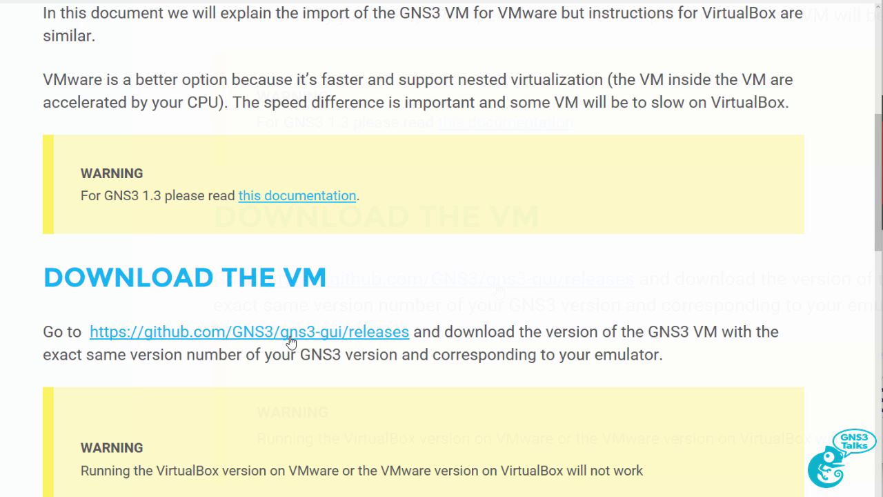
click(290, 337)
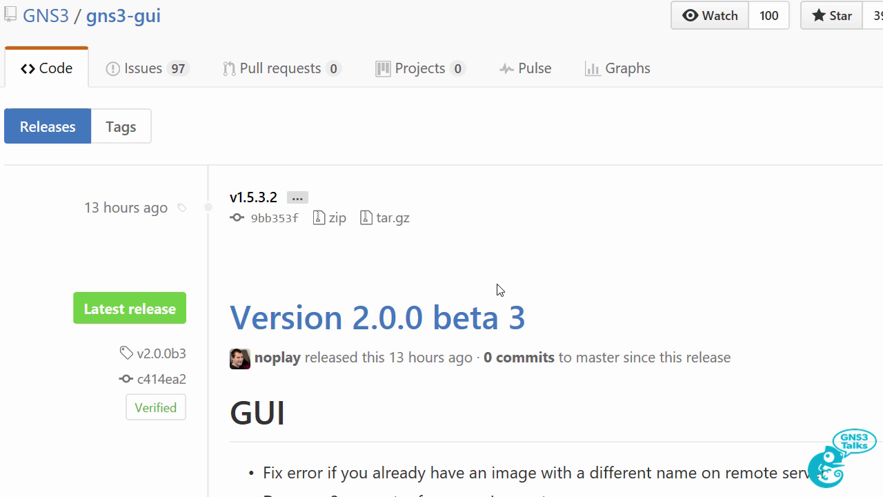
Recheck the installed version in Help > About, then scroll GitHub releases toward Version 1.5.3
click(230, 22)
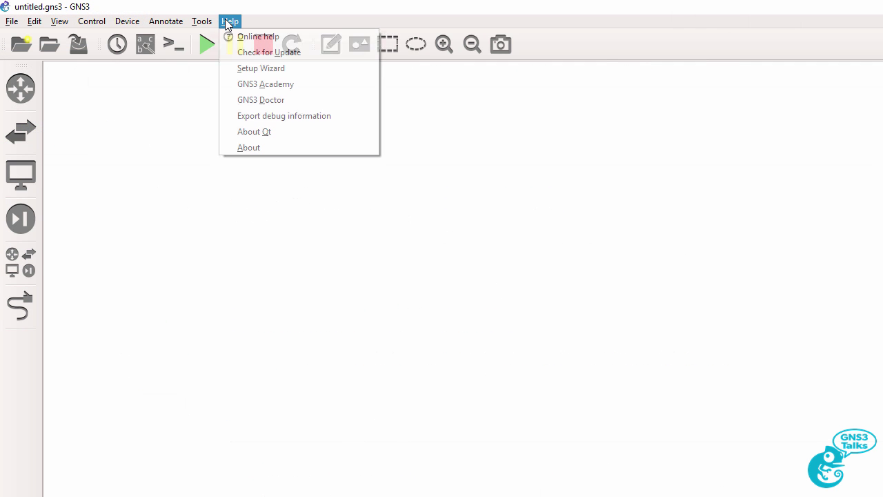
click(257, 149)
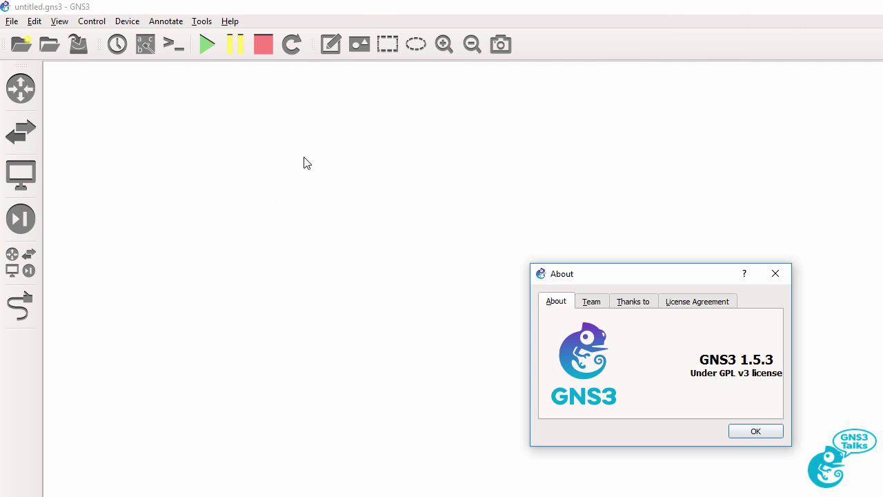
click(778, 434)
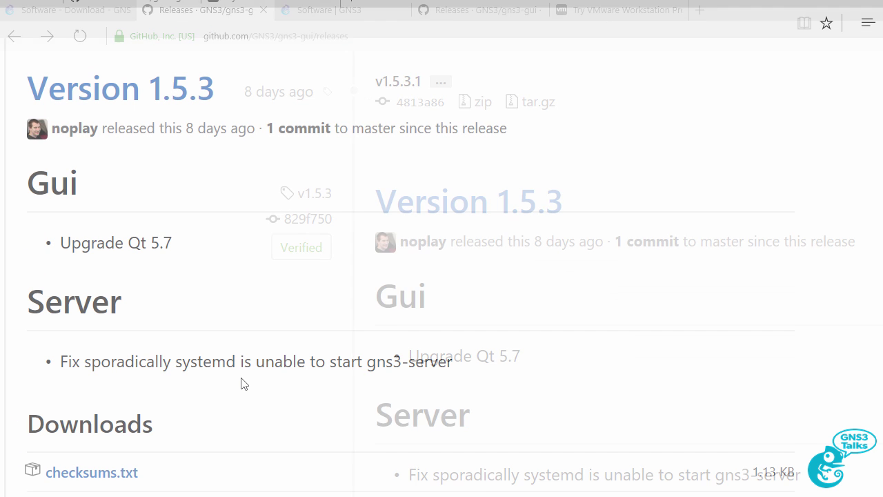
scroll(243, 384, down, 5)
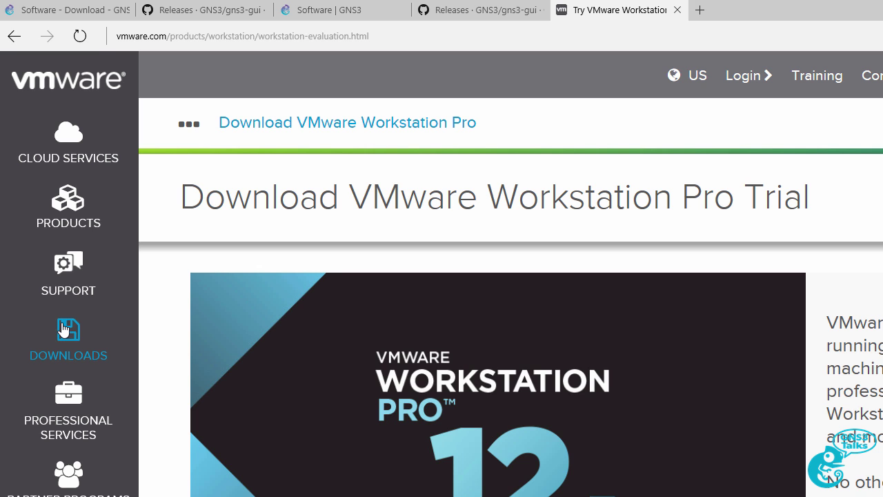
Download VMware Workstation 12.5 Pro for Windows 64-bit from the Workstation Pro downloads page
click(63, 329)
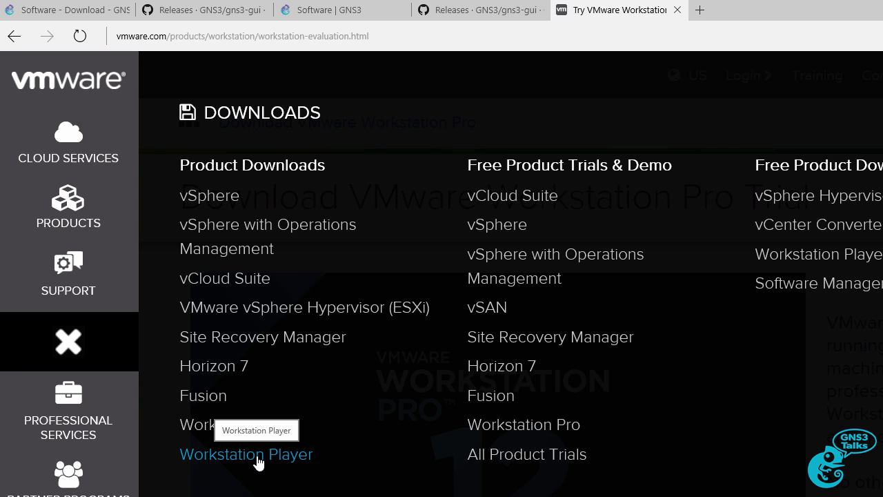
click(257, 428)
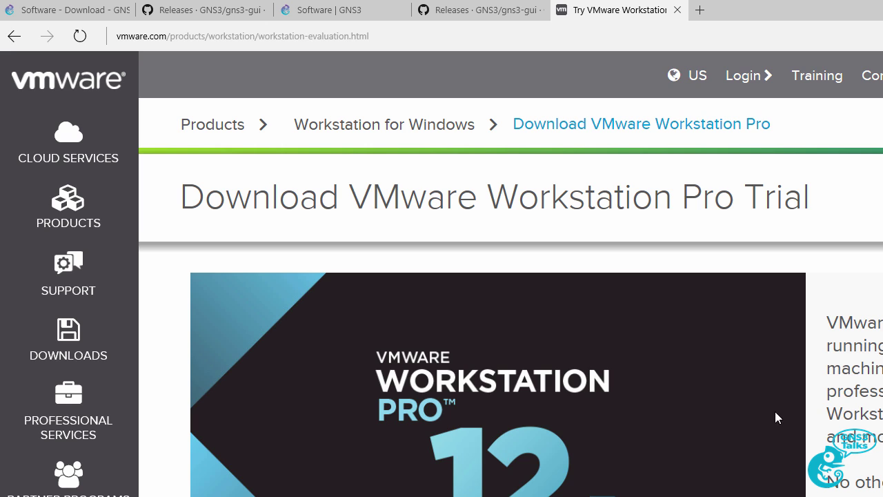
scroll(848, 421, down, 5)
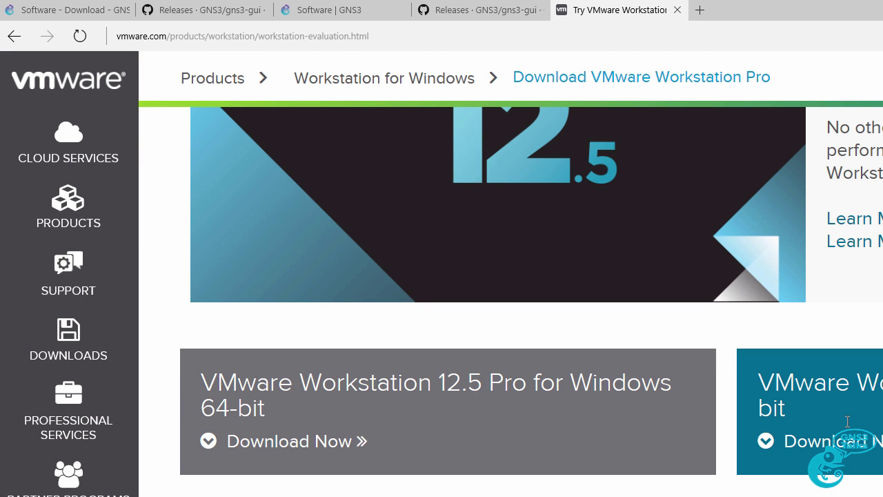
click(300, 454)
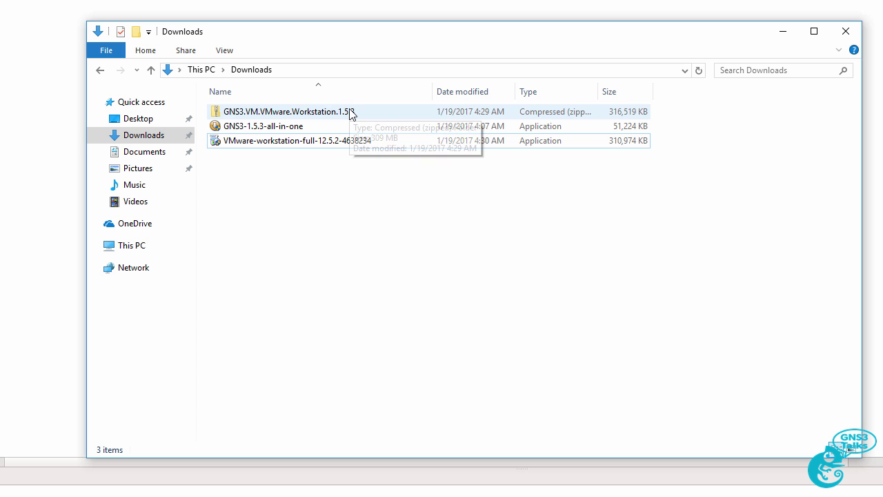
Extract the GNS3 VM zip into the suggested GNS3.VM.VMware.Workstation.1.5.3 folder
click(350, 114)
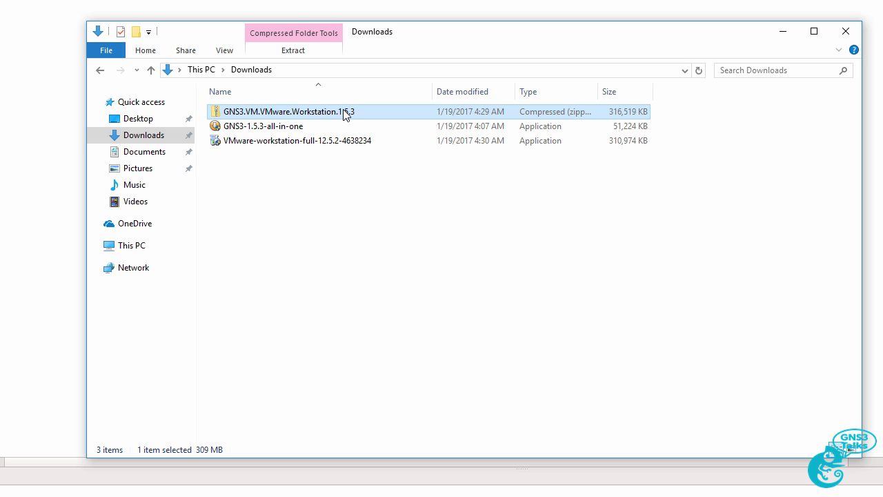
right_click(345, 115)
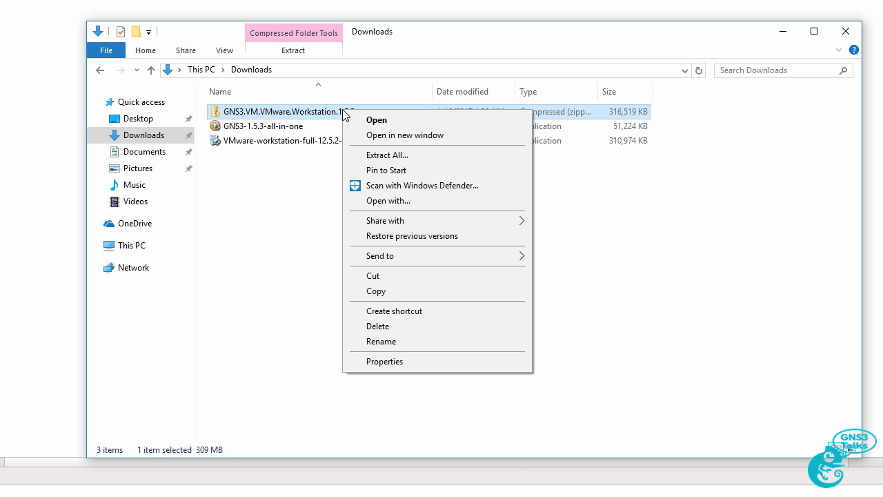
click(424, 155)
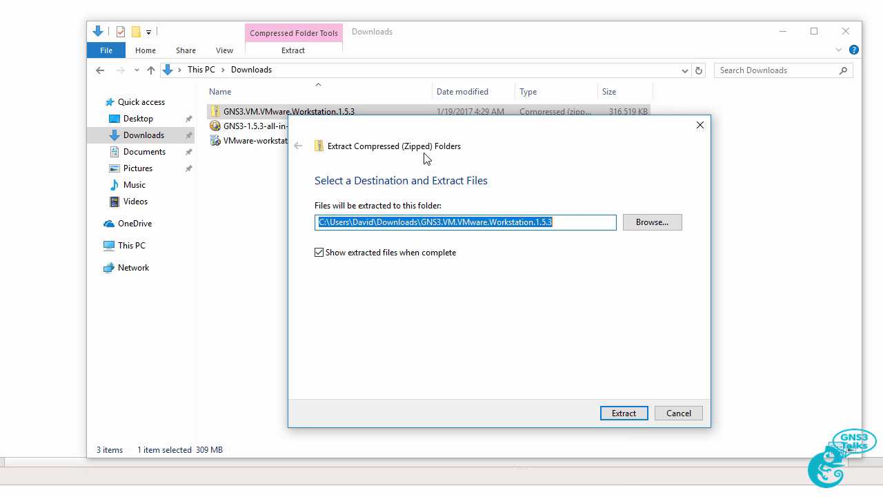
click(627, 415)
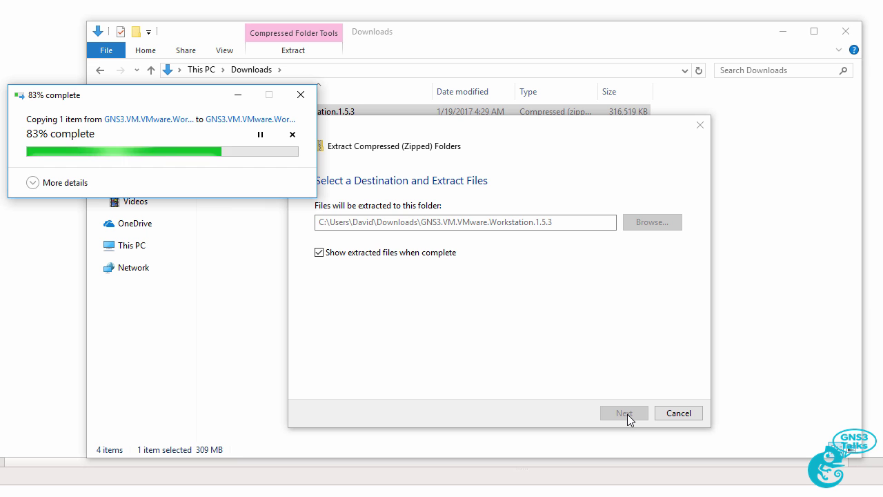
Locate GNS3 VM.ova in the extracted folder, then select the VMware Workstation installer in Downloads
click(262, 131)
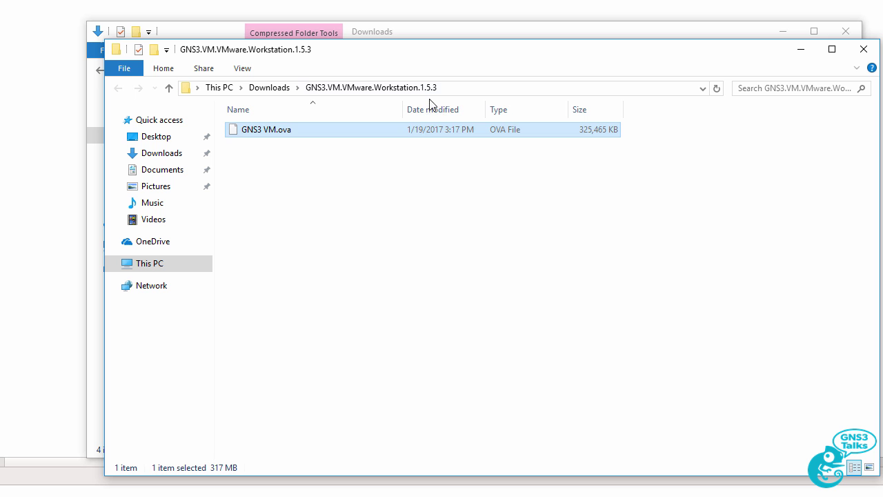
drag(426, 50, 666, 134)
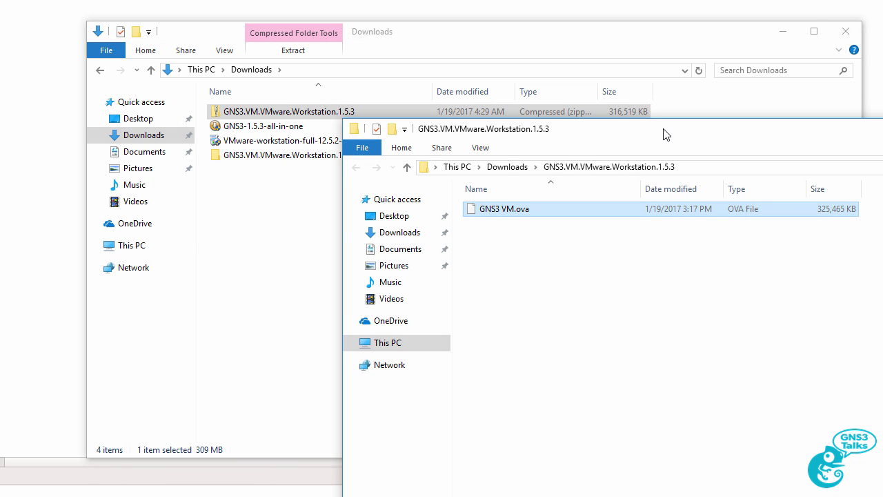
click(540, 36)
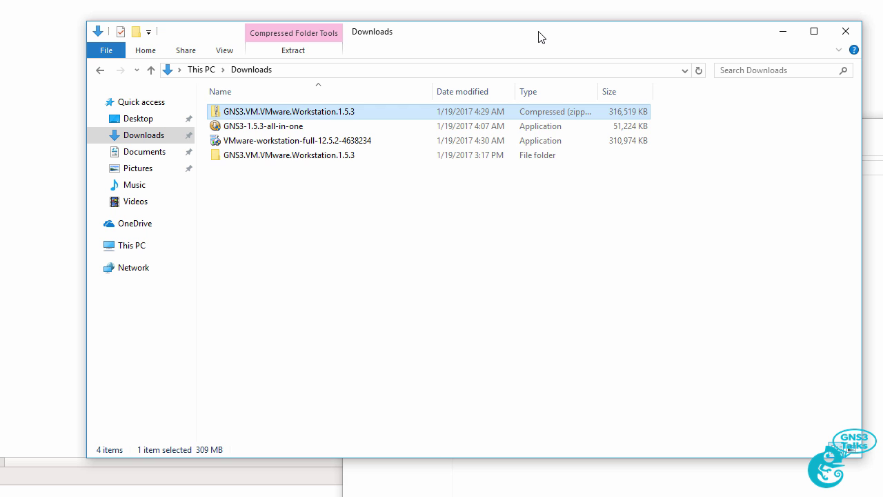
click(352, 142)
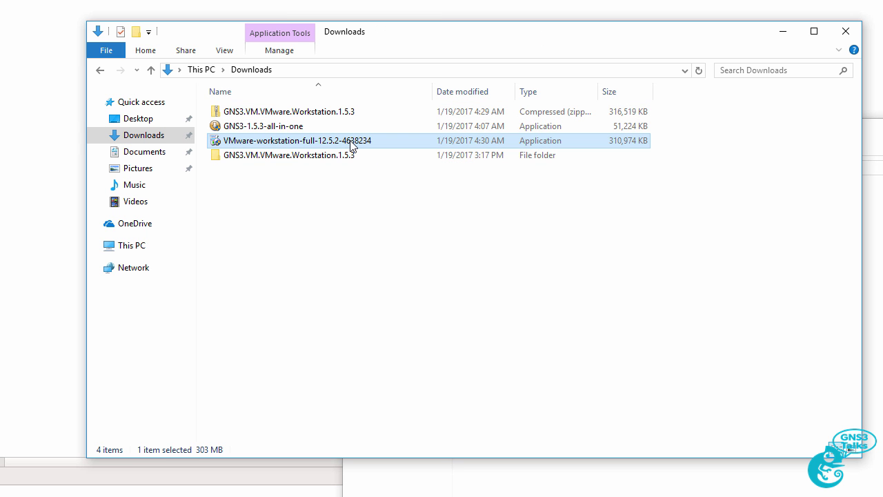
Run the VMware Workstation installer, accept the licence, and keep the default install location
double_click(350, 141)
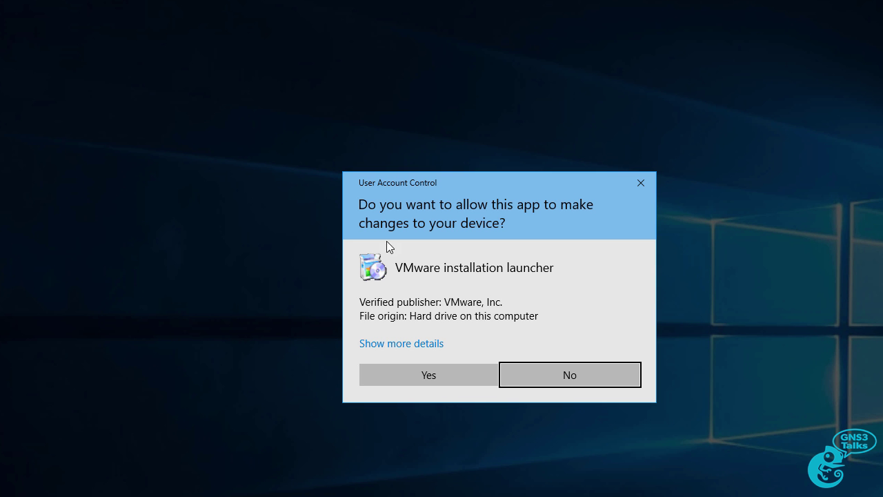
click(443, 378)
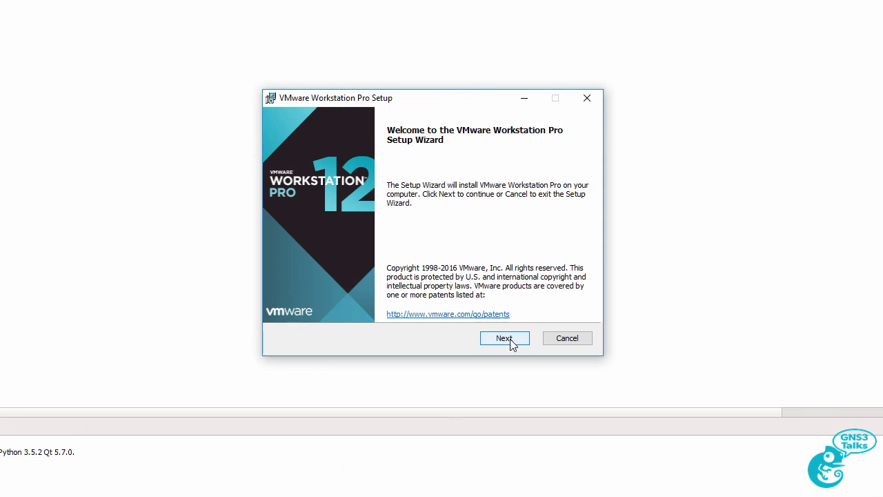
click(506, 338)
click(355, 307)
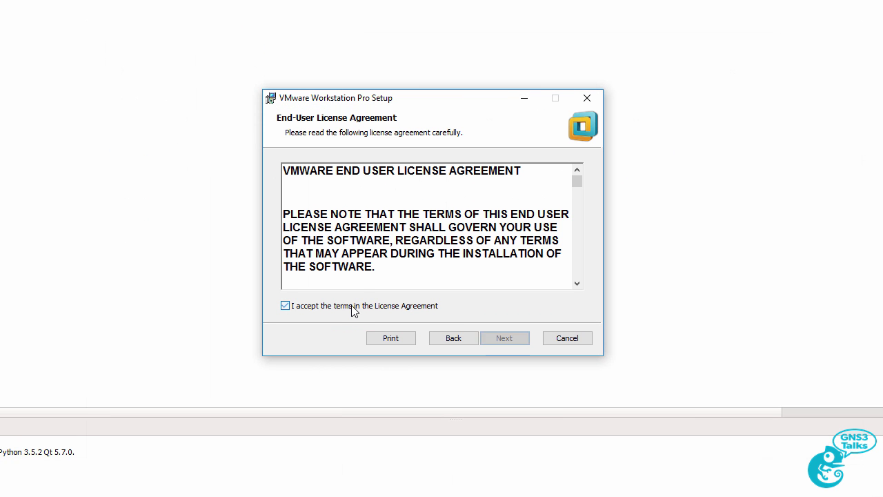
click(496, 341)
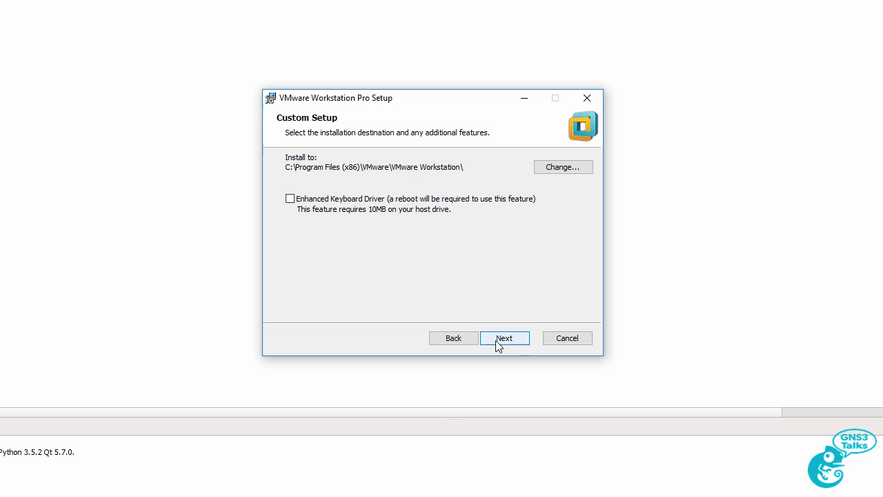
click(498, 343)
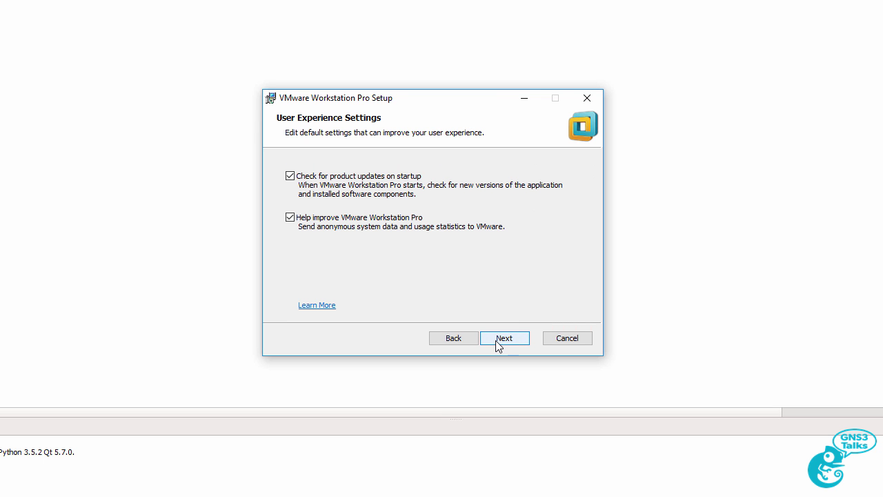
Turn off startup update checks and usage statistics, keep both shortcuts, and install
click(337, 178)
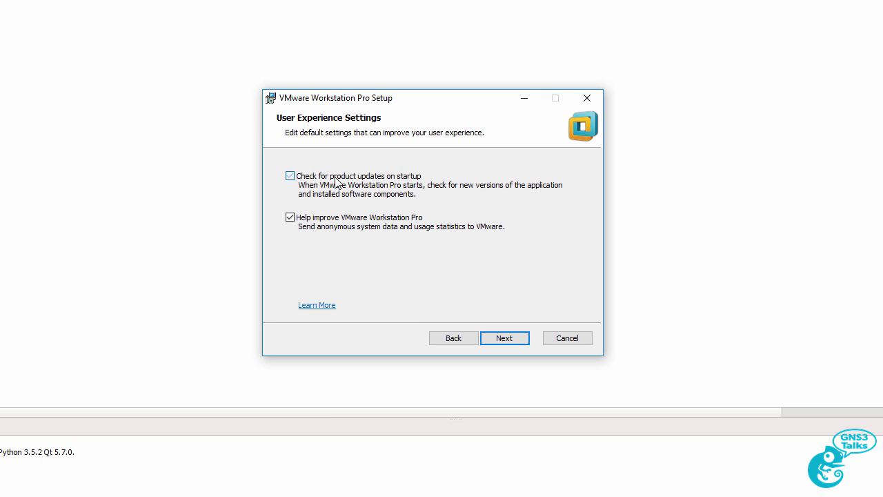
click(340, 221)
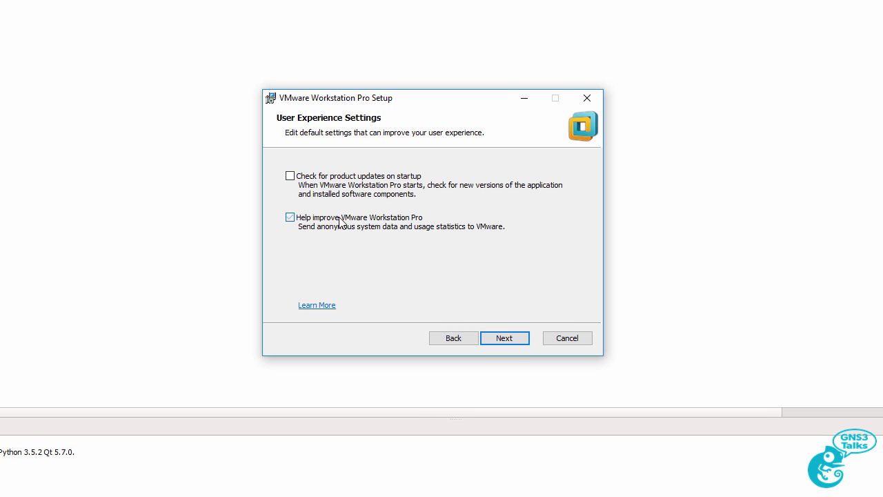
click(504, 345)
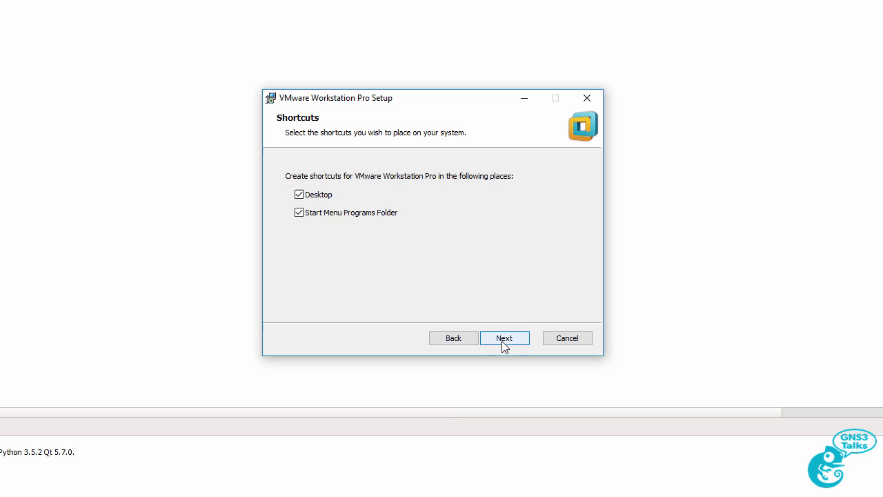
click(504, 345)
click(502, 343)
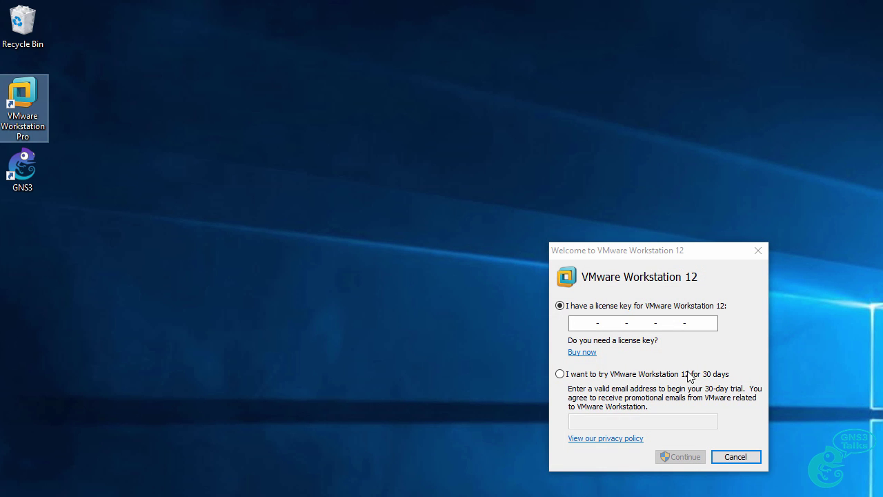
Start the 30-day Workstation trial with an e-mail address and finish the welcome
click(690, 373)
click(605, 419)
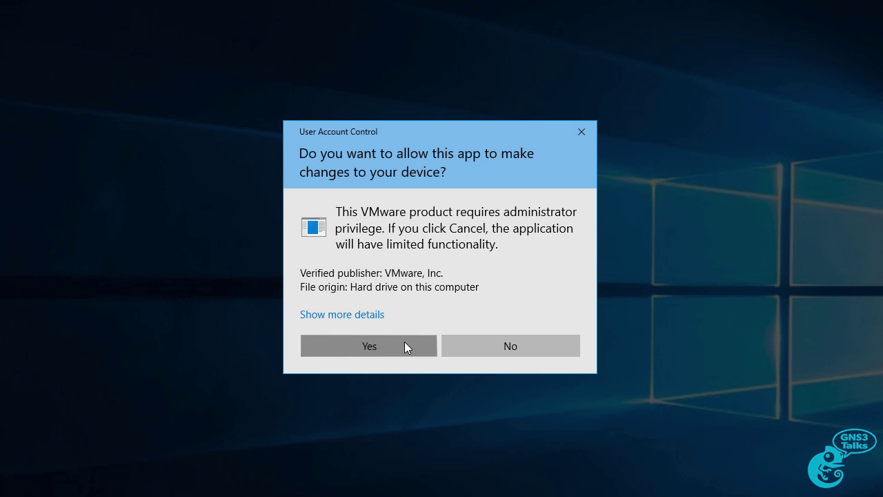
click(404, 347)
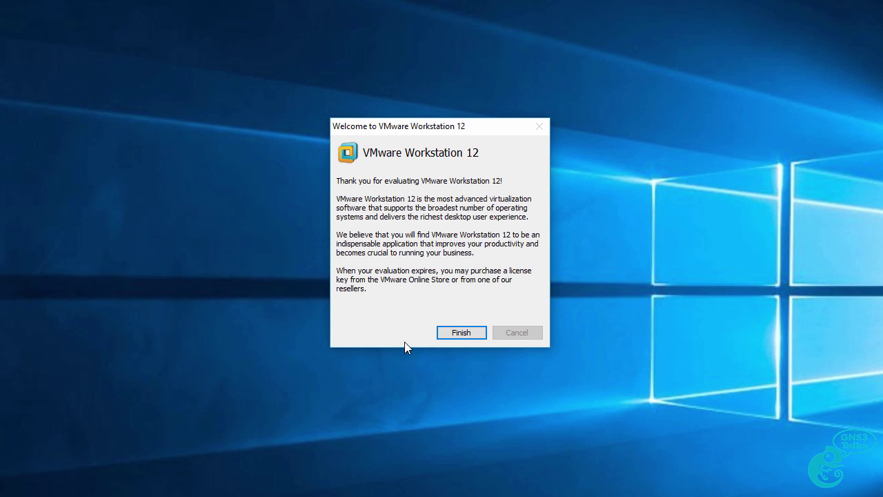
click(460, 333)
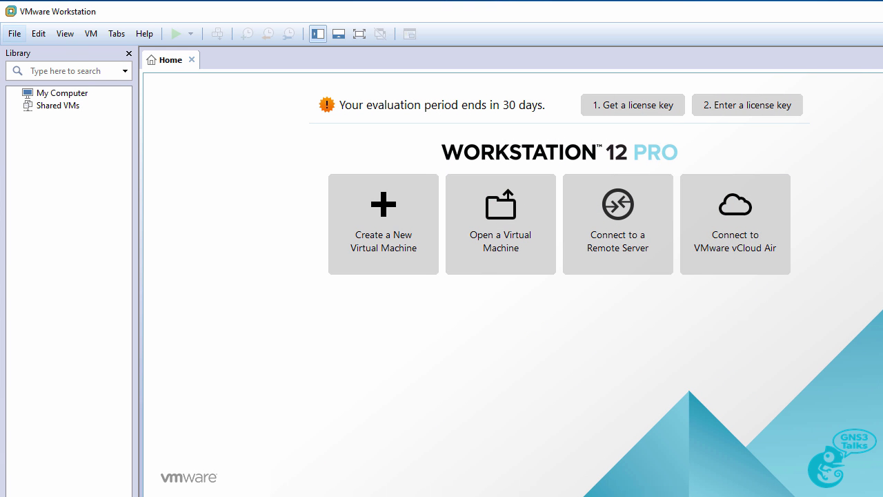
Open the GNS3 VM appliance from Downloads > GNS3.VM.VMware.Workstation.1.5.3 via File > Open
click(22, 36)
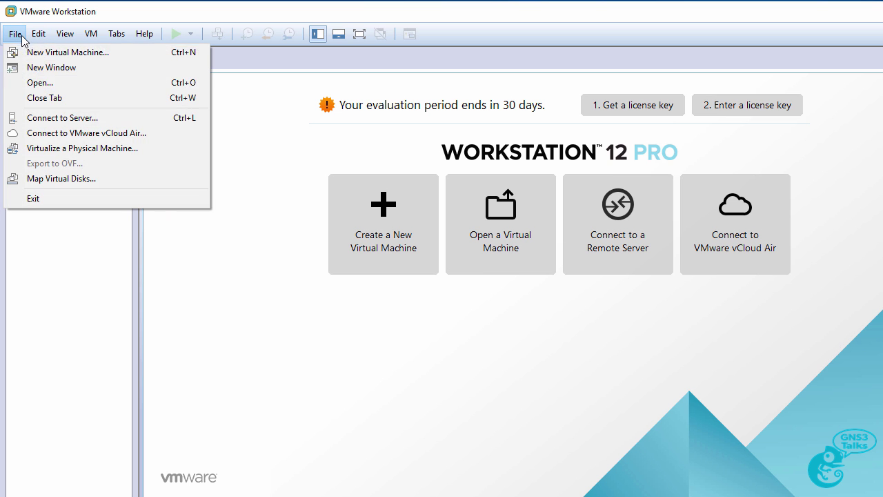
click(46, 86)
click(66, 141)
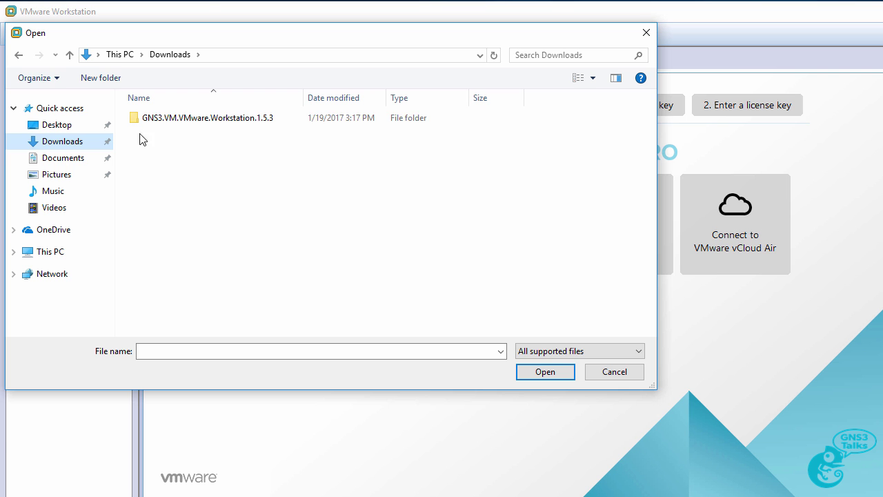
click(173, 124)
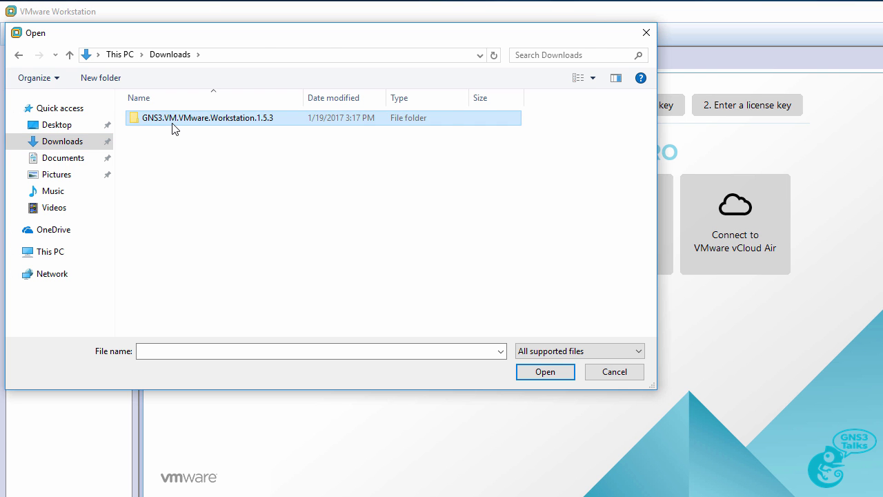
double_click(173, 125)
click(173, 124)
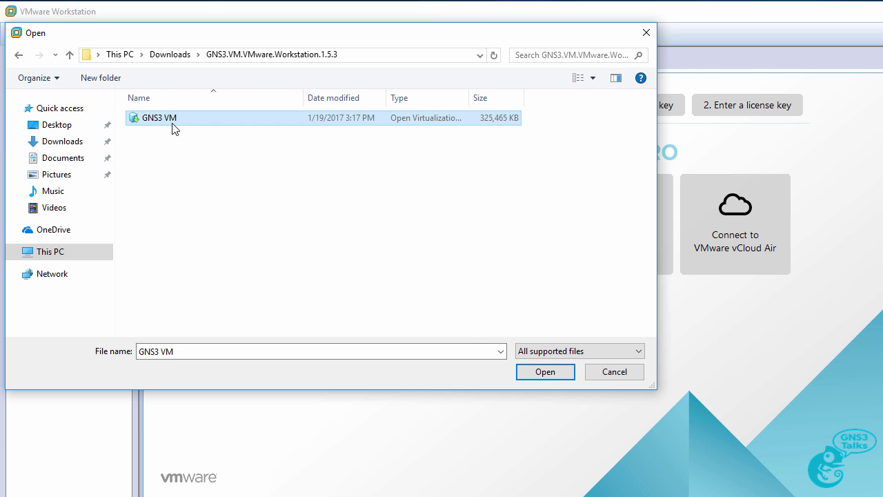
click(539, 372)
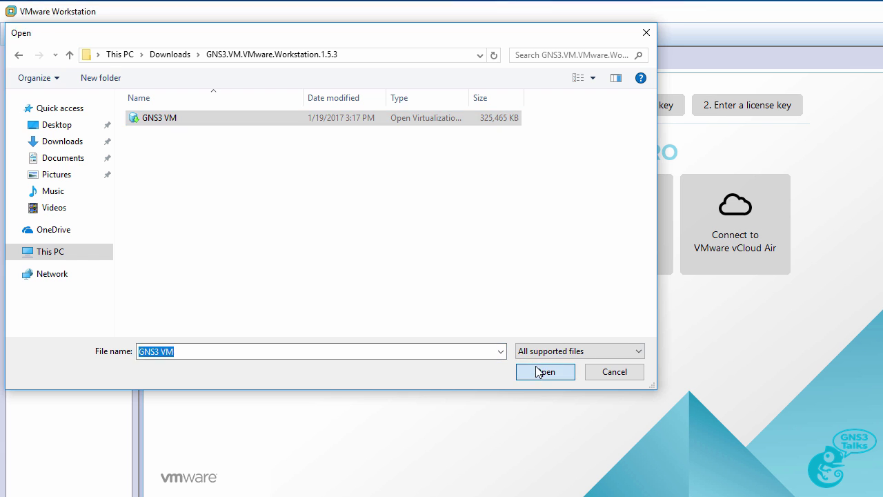
Import the appliance named 'GNS3 VM' into the default storage path
drag(423, 268, 366, 261)
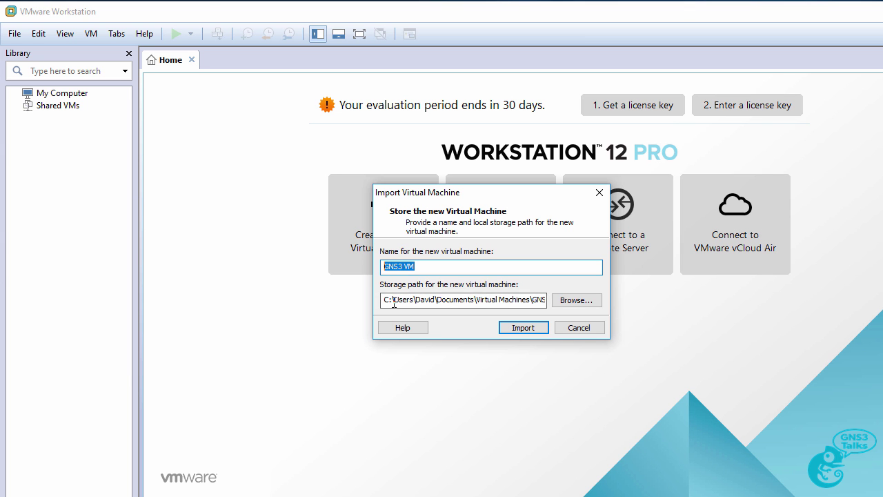
drag(394, 304, 619, 304)
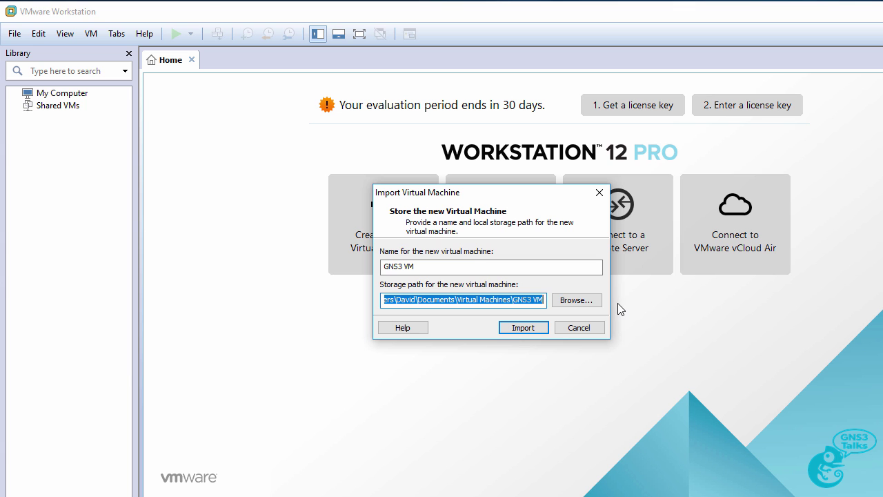
drag(442, 266, 383, 267)
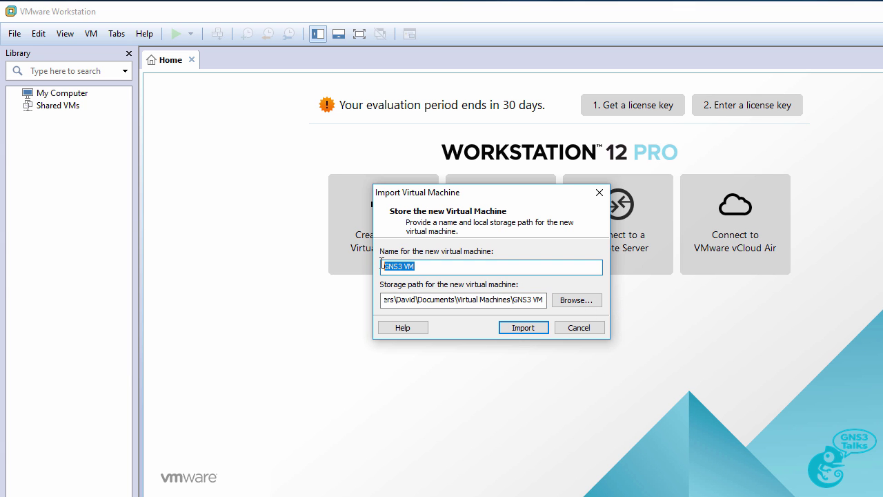
click(518, 329)
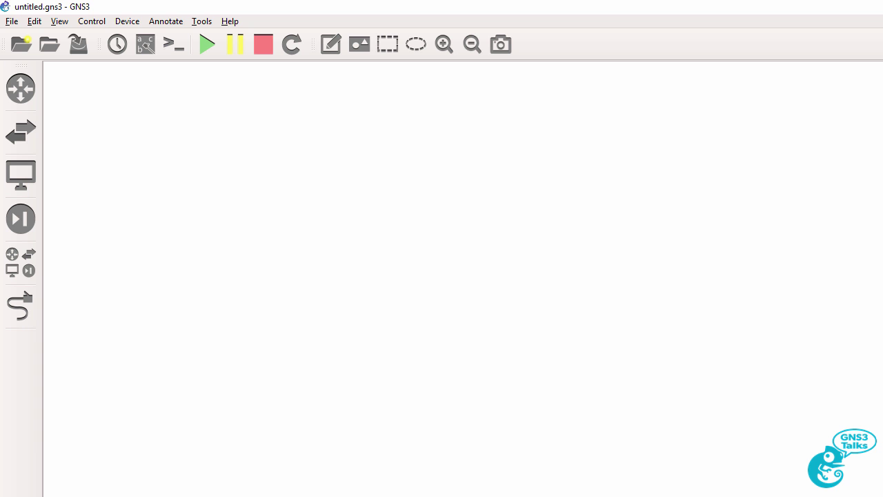
Launch Help > Setup Wizard in GNS3 to reach the server-type choice
click(231, 22)
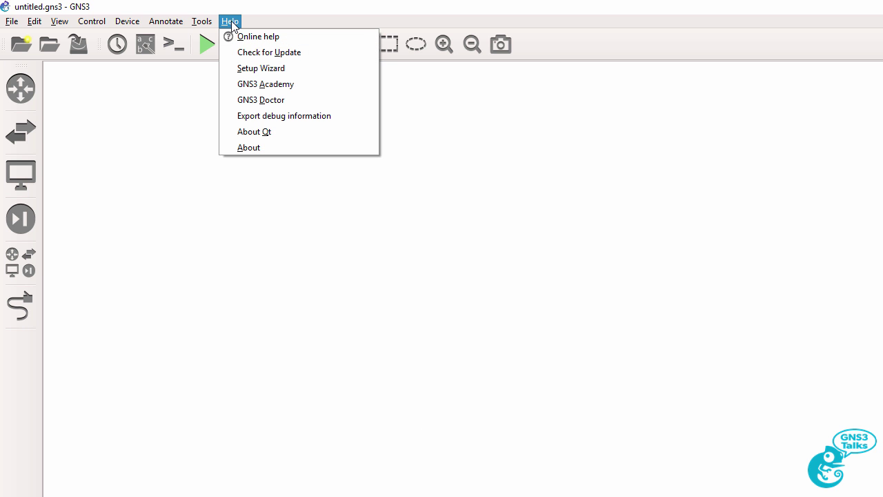
click(263, 70)
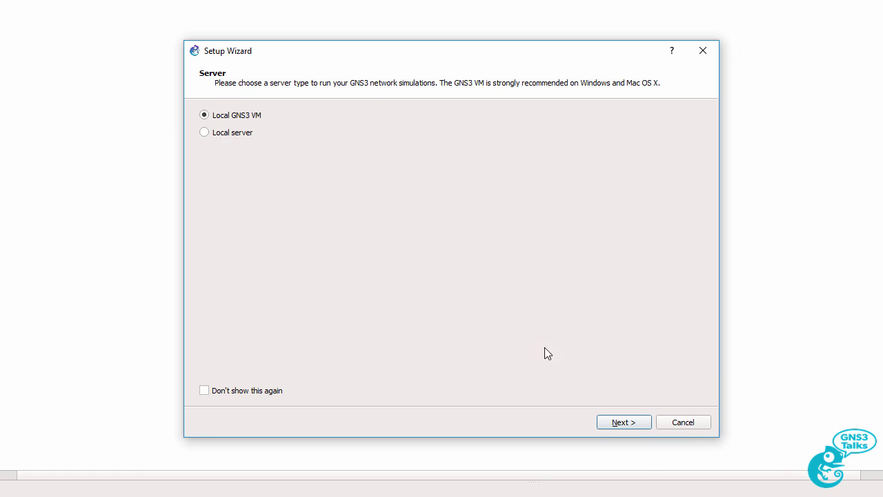
Use a local GNS3 VM on VMware, selecting 'GNS3 VM' as the virtual machine
click(624, 422)
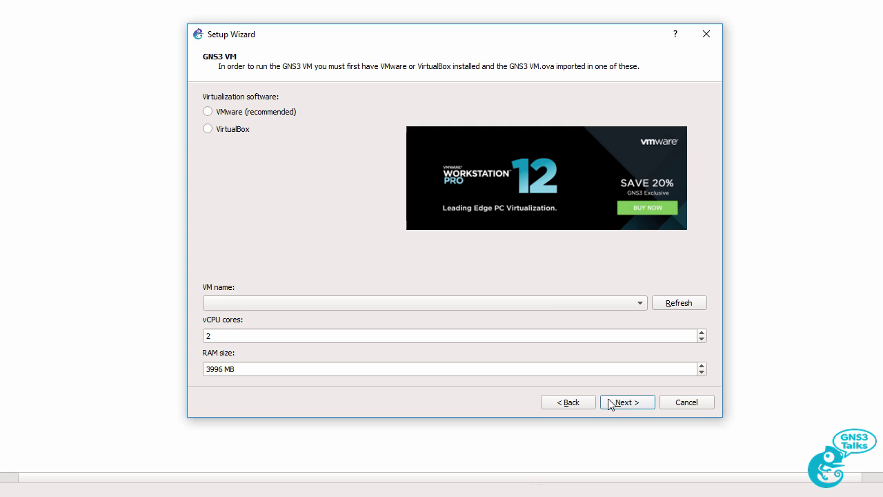
click(231, 115)
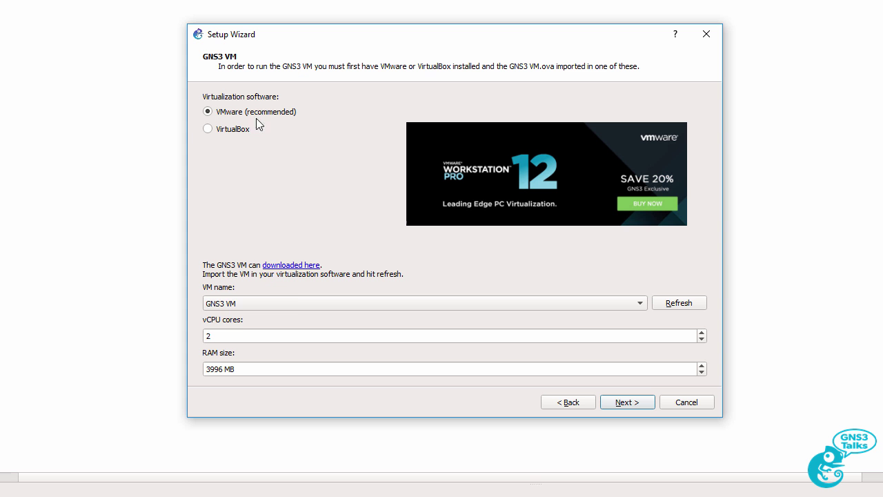
click(295, 306)
click(295, 306)
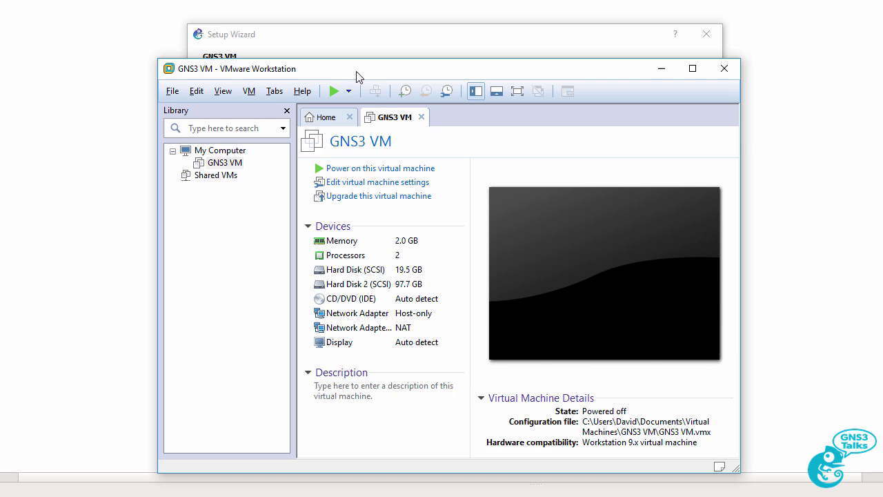
drag(357, 76, 561, 97)
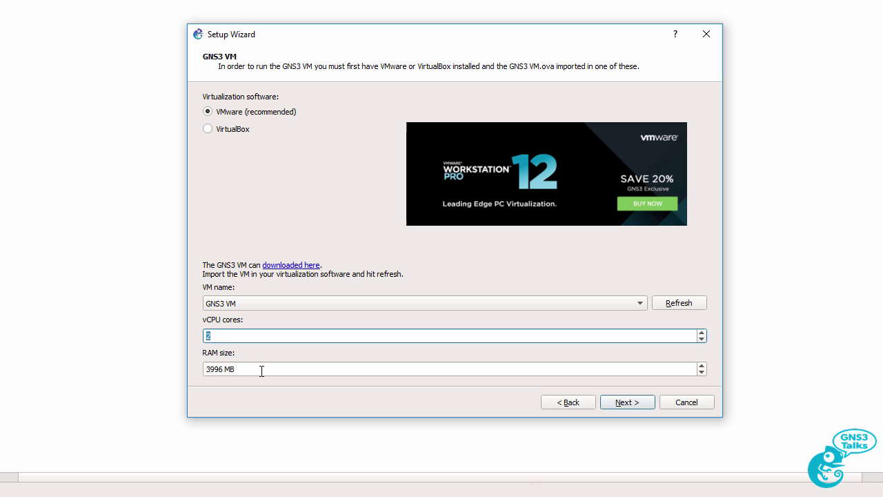
Give the GNS3 VM 2 vCPU cores and 4096 MB RAM, and start it
key(Tab)
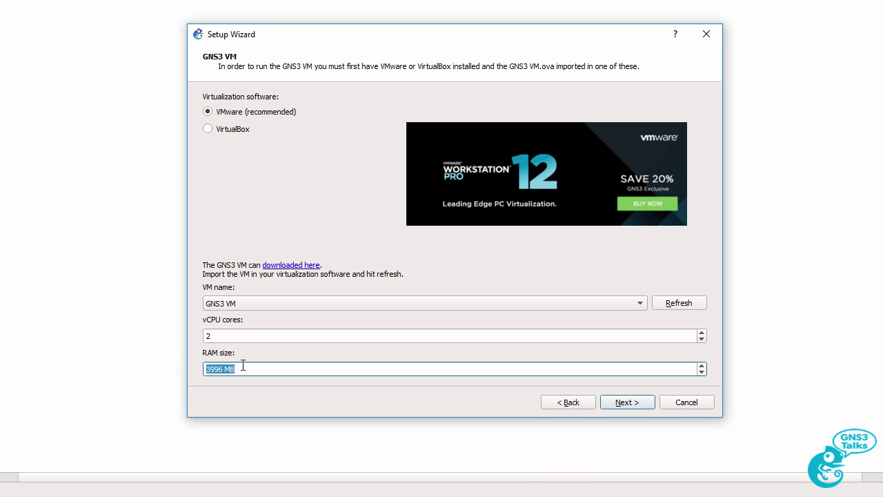
text(4096)
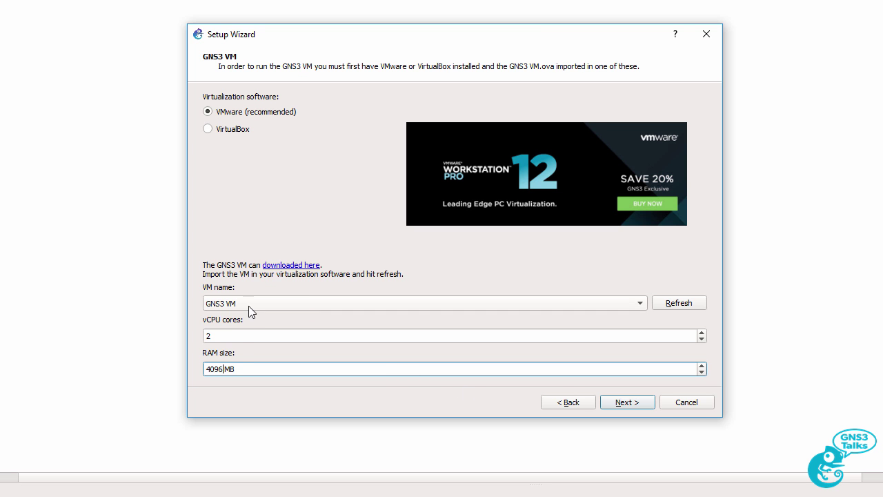
drag(223, 334, 178, 332)
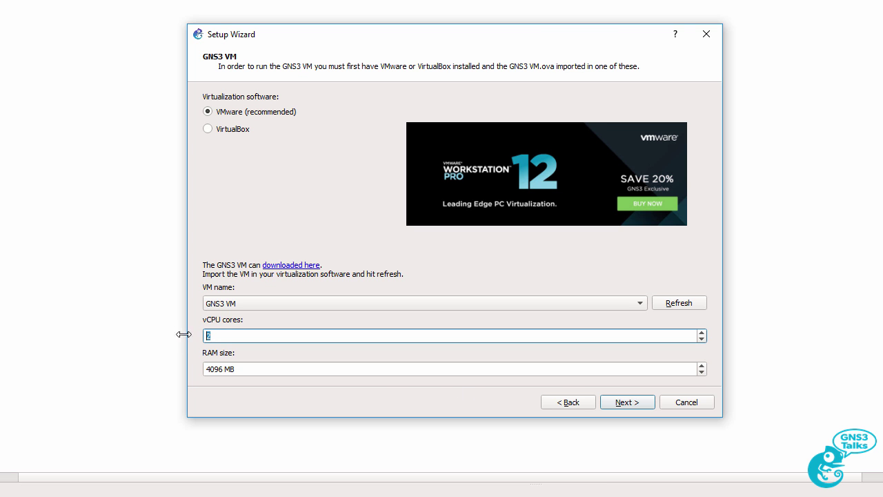
drag(235, 369, 205, 368)
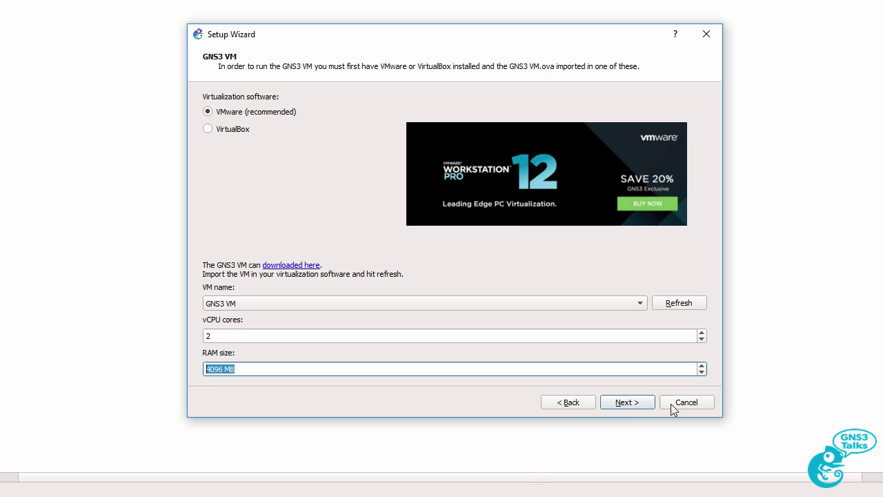
click(627, 404)
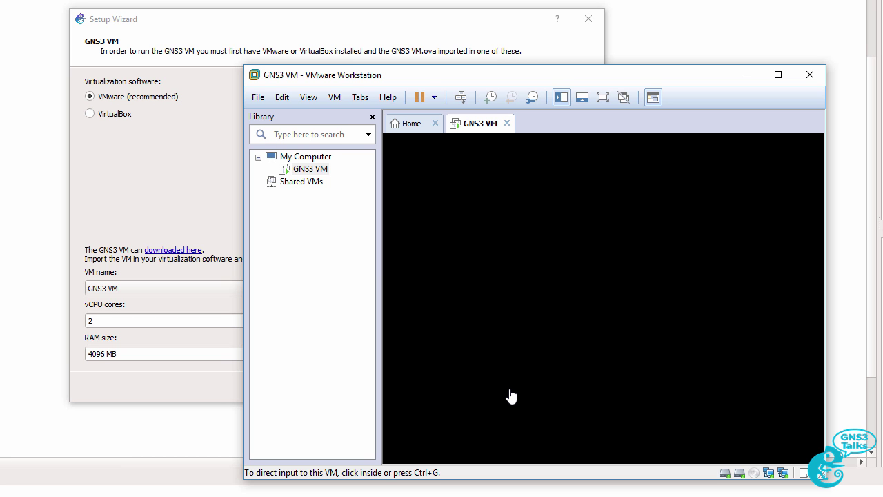
Check the VM's startup progress in Workstation, then bring the GNS3 Setup Wizard back in front
drag(430, 81, 333, 279)
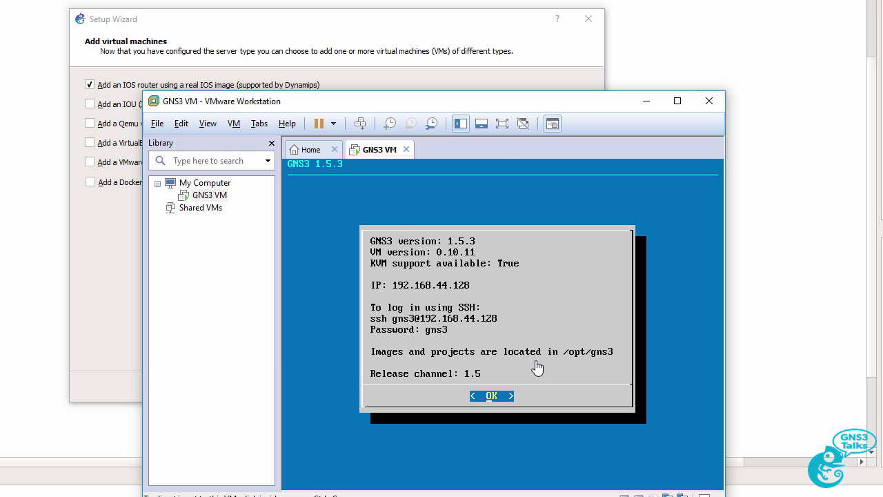
click(433, 40)
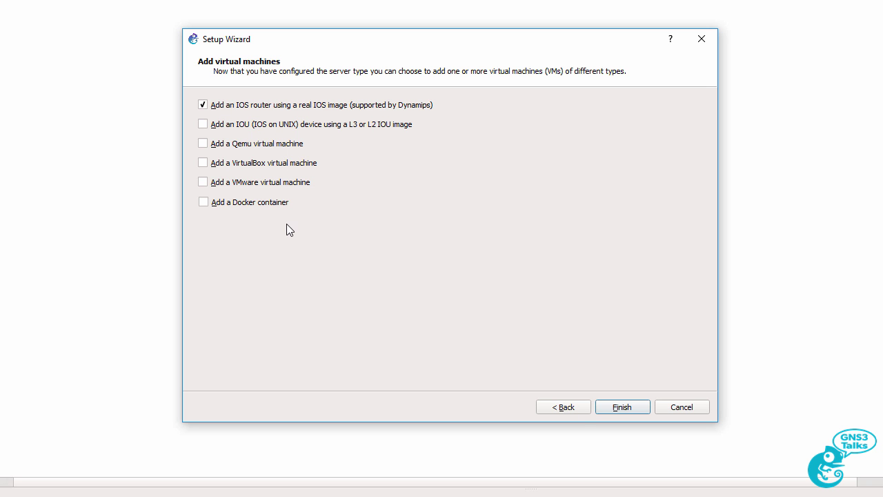
Begin a new IOS router template set to run on the GNS3 VM
click(635, 403)
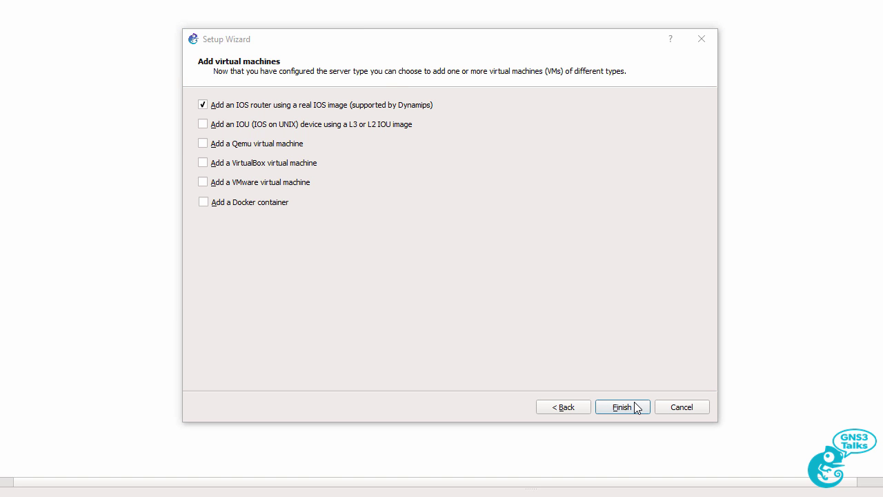
drag(246, 24, 500, 95)
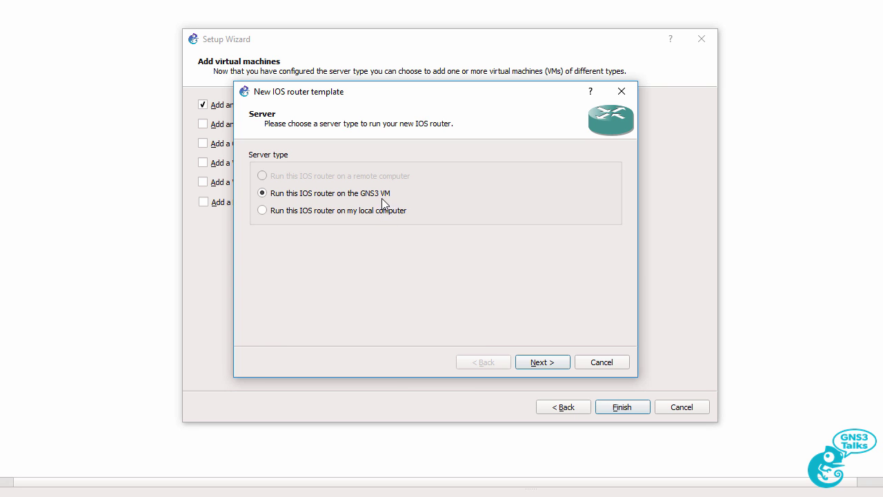
click(537, 363)
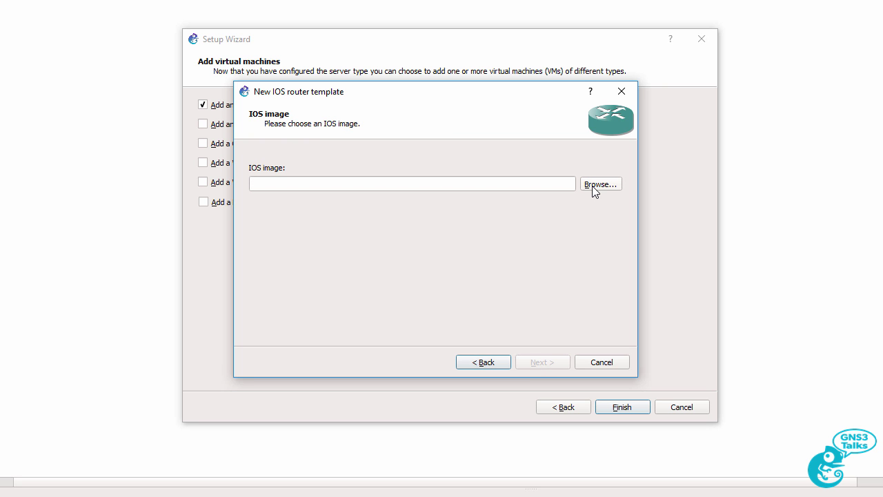
Load the c3725-adventerprisek9-mz.124-15.T14 image from Downloads and decompress it
click(592, 187)
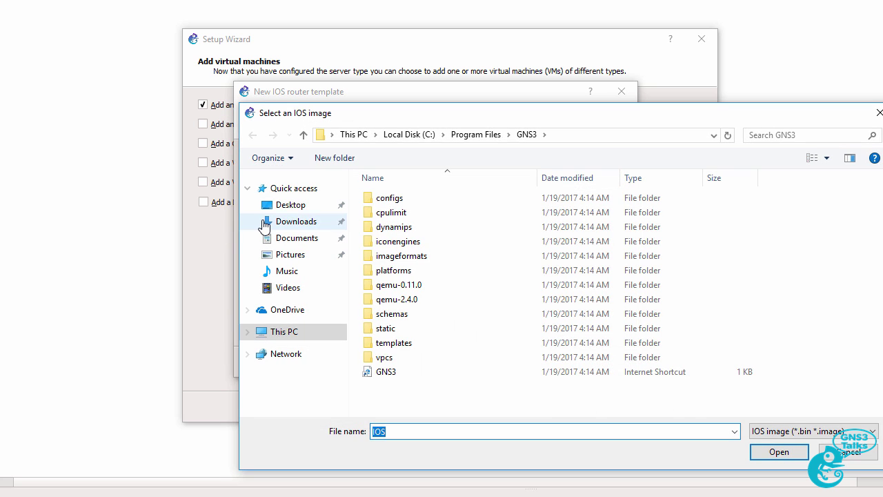
click(265, 226)
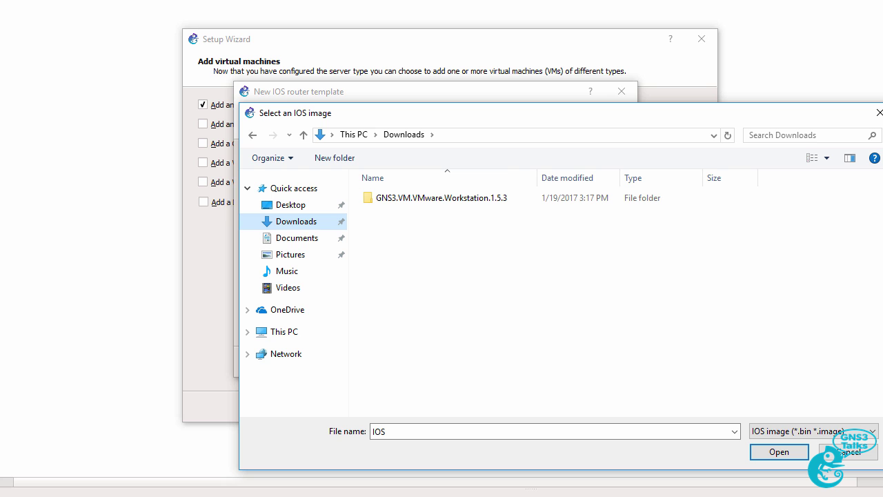
key(ctrl+v)
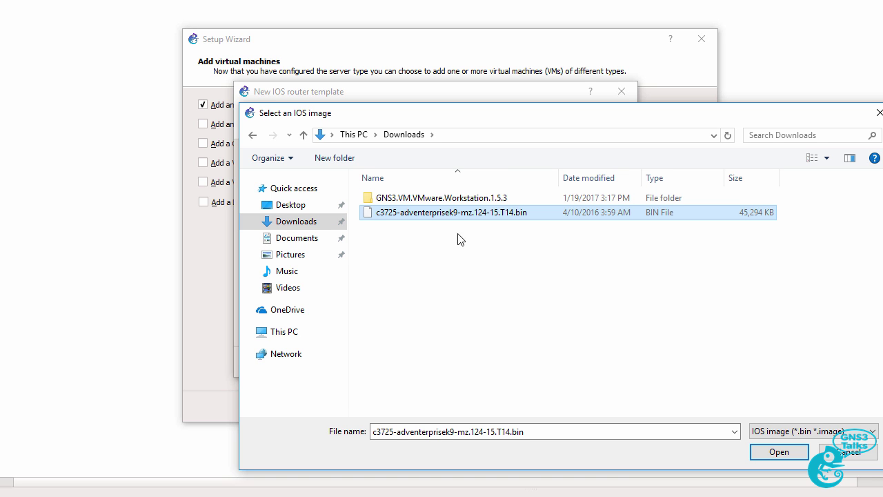
click(787, 458)
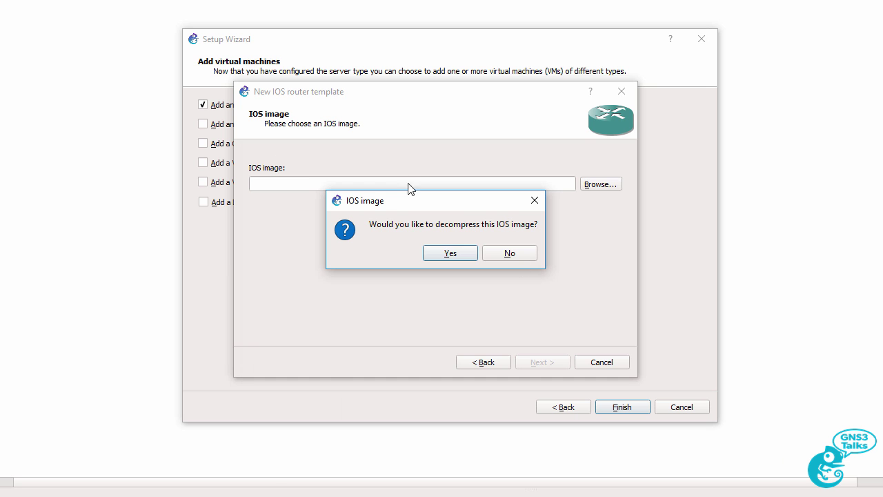
drag(418, 205, 412, 233)
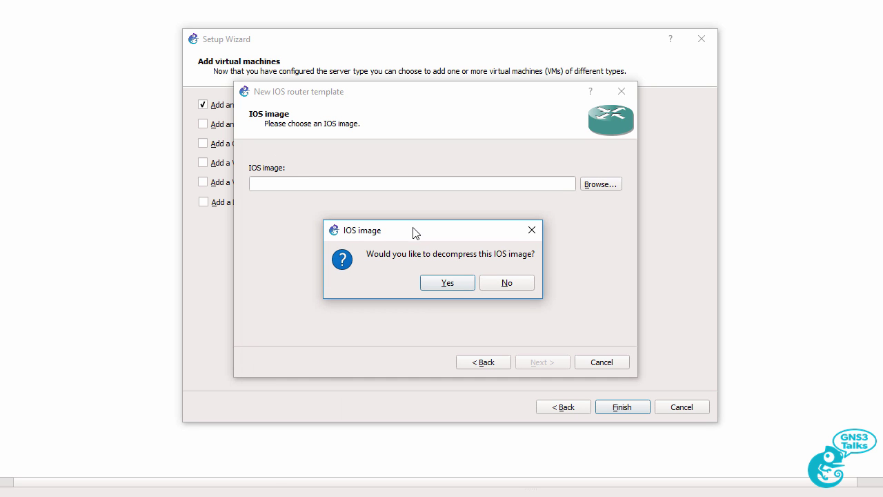
click(449, 282)
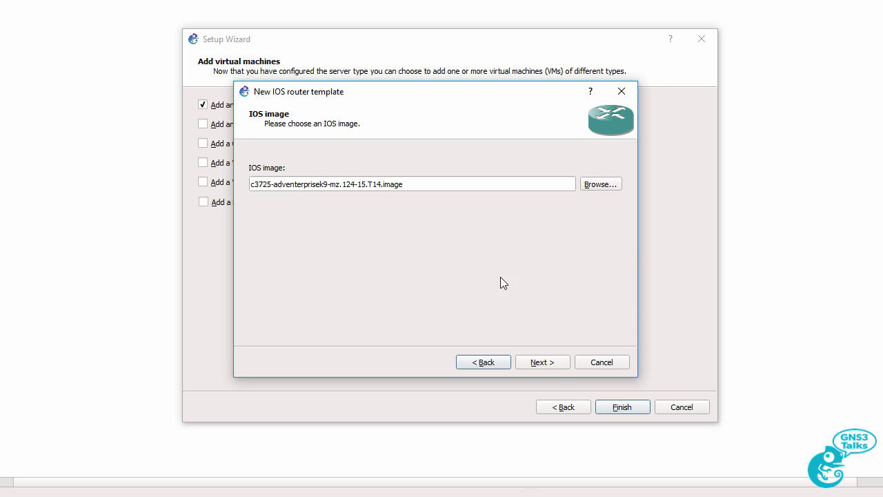
Name the router template c3725-VM on platform c3725 and go to the memory page
click(552, 362)
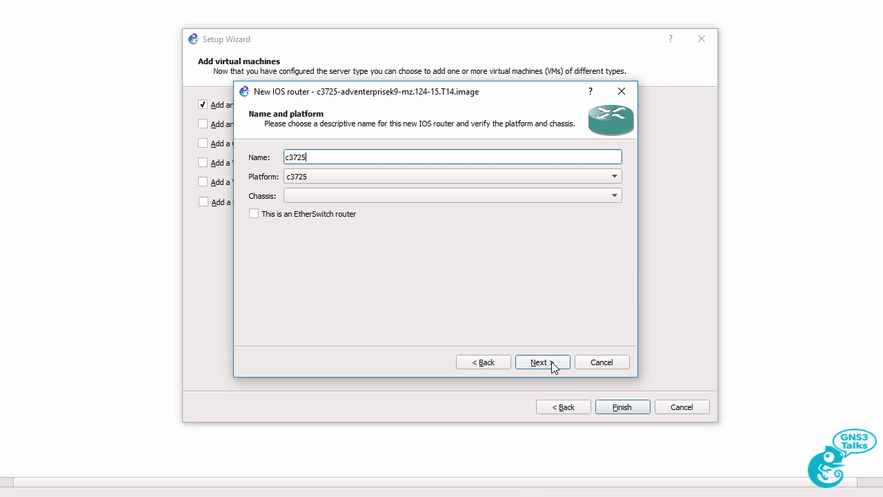
text(-VM)
key(Tab)
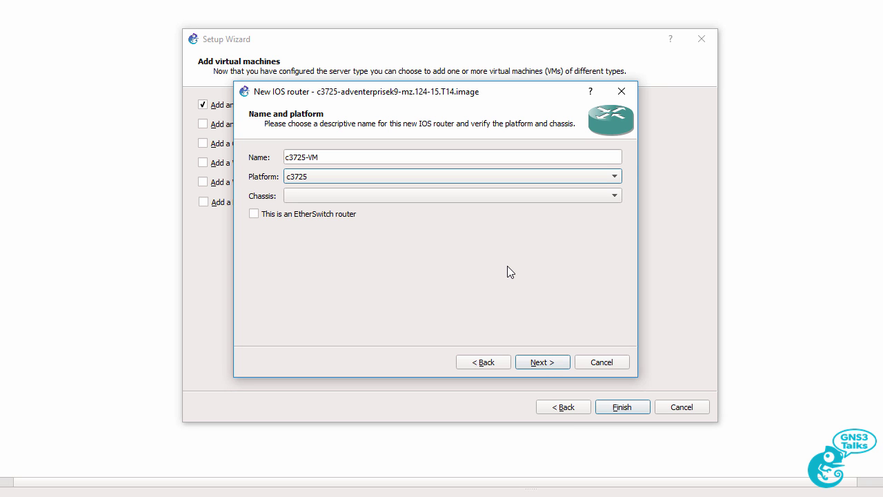
click(537, 359)
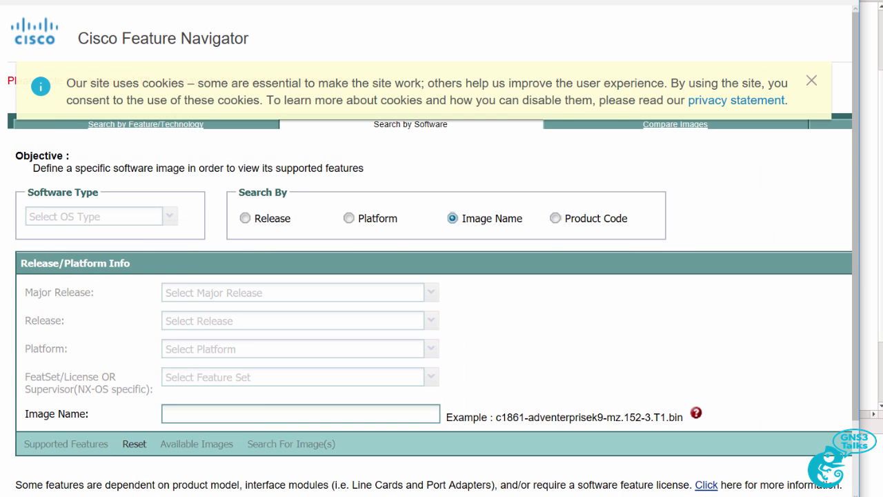
Search Feature Navigator for c3725-adventerprisek9-mz.124-15.T14.bin and select the ADVANCED ENTERPRISE SERVICES row
text(c3725-adventerprisek9-mz.124-15.T14)
text(.bin)
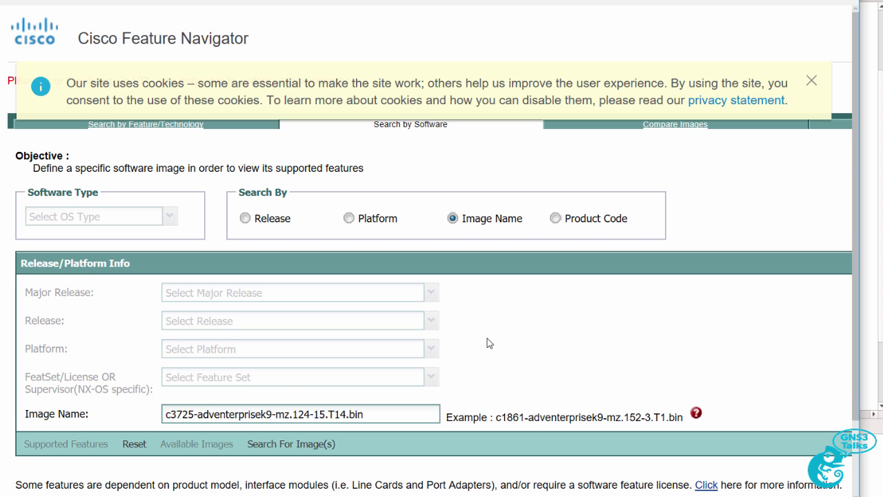
scroll(488, 338, down, 2)
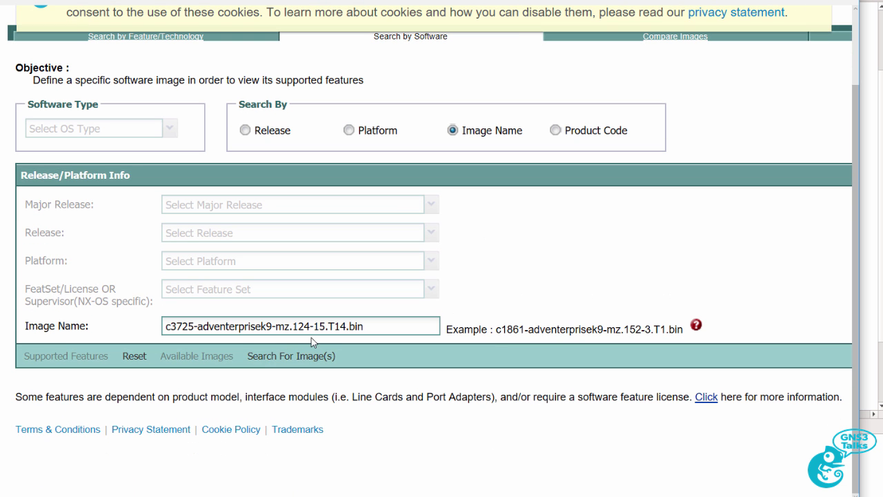
click(277, 356)
scroll(292, 357, down, 1)
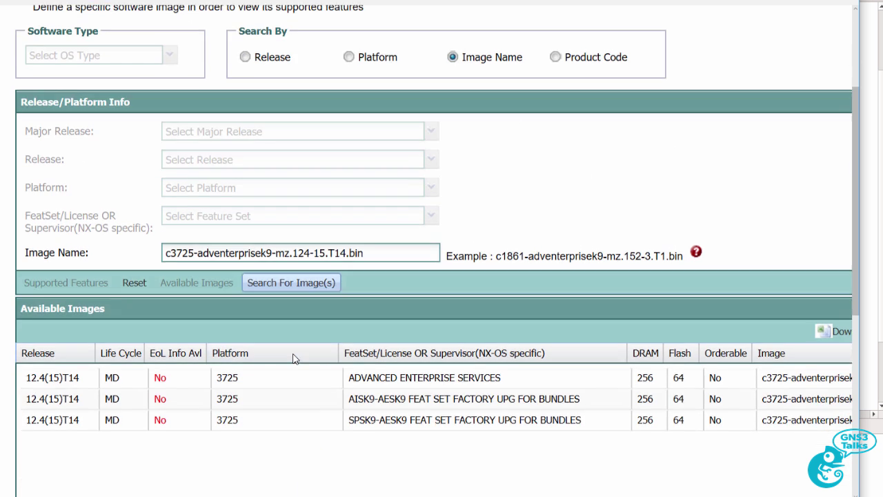
click(630, 377)
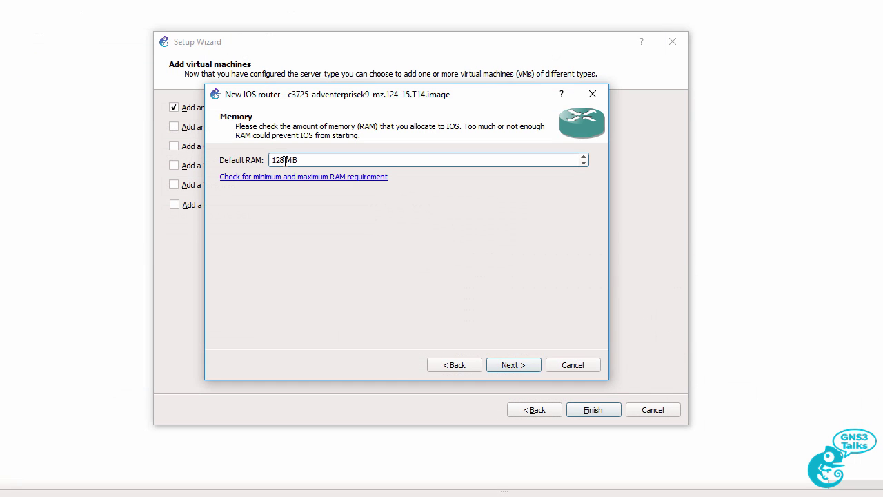
Set the template's default RAM to 256 MiB
drag(285, 159, 258, 160)
text(256)
click(522, 369)
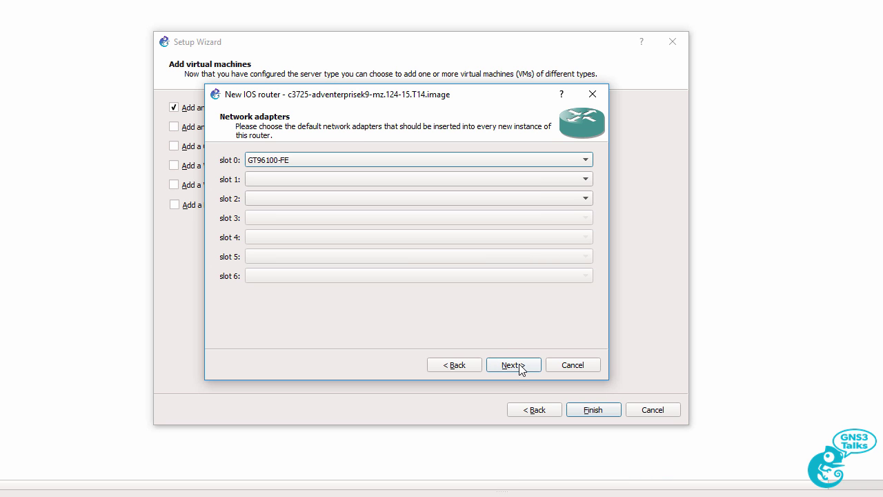
Put an NM-1FE-TX adapter in slot 1 and an NM-4T in slot 2
click(350, 180)
click(347, 194)
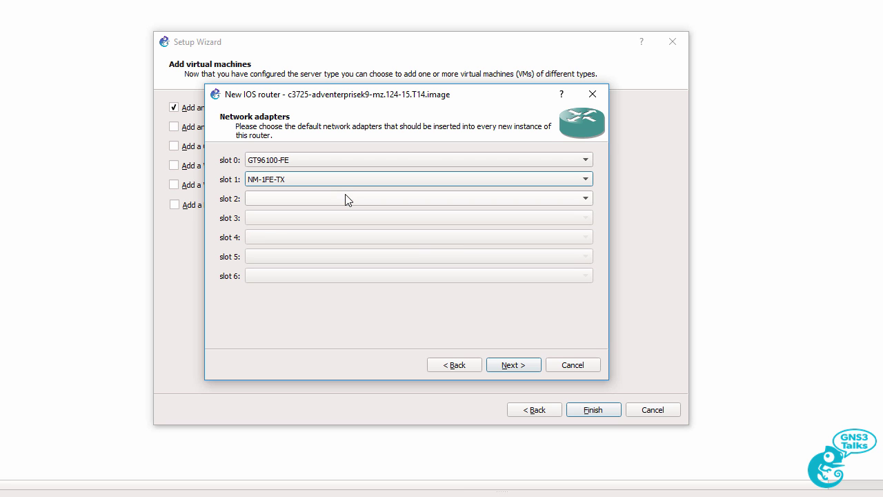
click(338, 199)
click(333, 225)
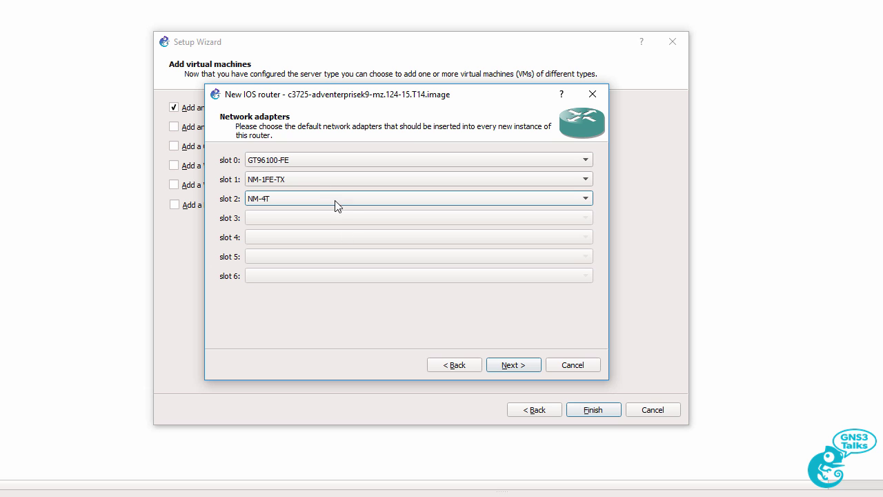
click(508, 366)
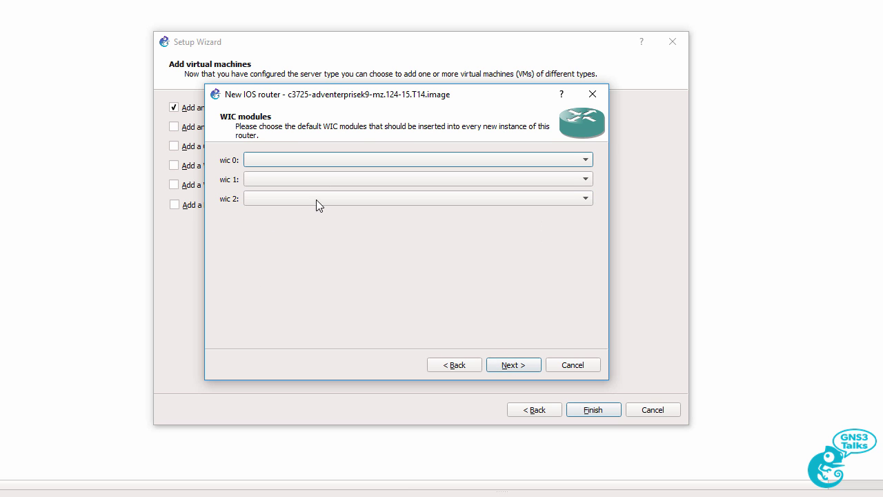
Fit WIC-1T modules in wic 0 and wic 1, reaching the Idle-PC step
click(295, 160)
click(295, 177)
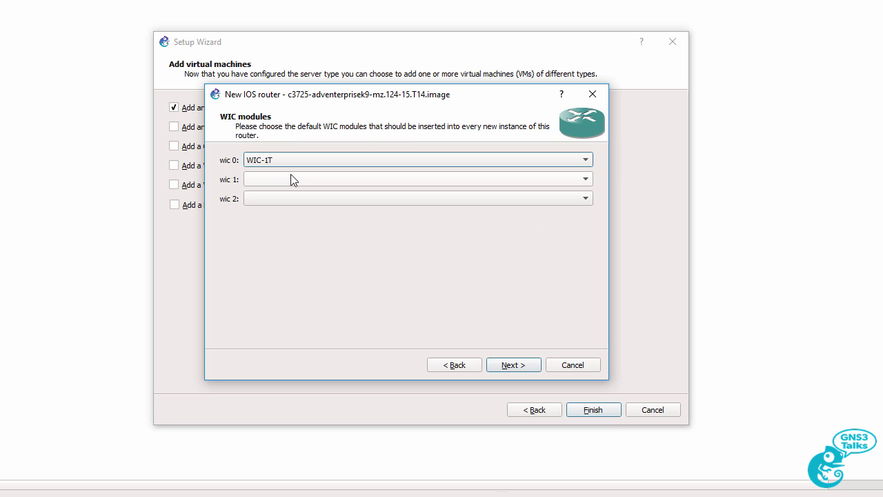
click(291, 179)
click(288, 193)
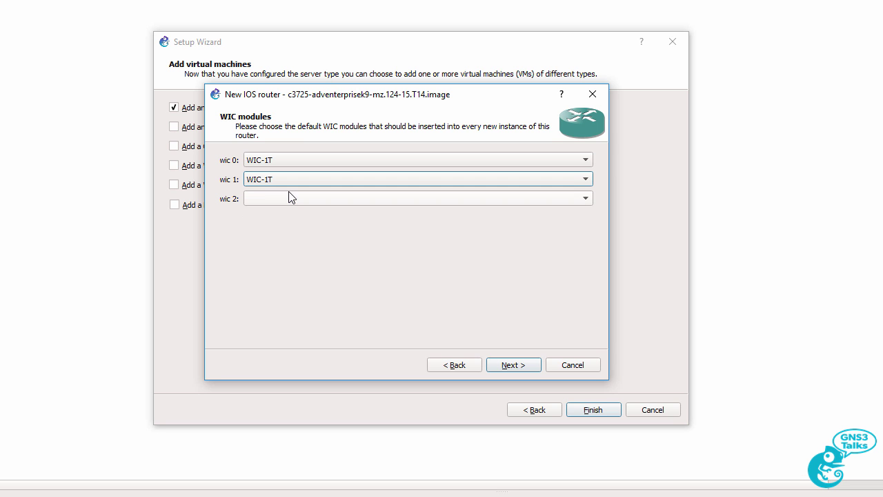
click(530, 368)
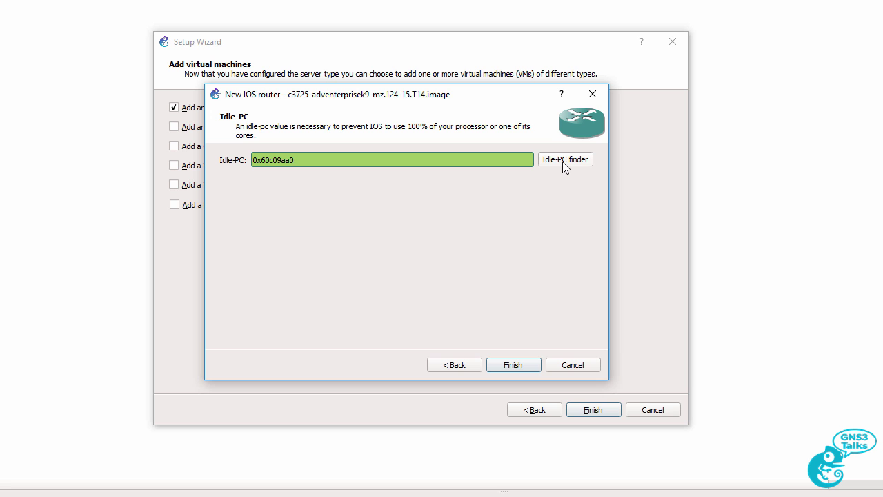
Finish the c3725-VM template, review its platform and server, and save preferences
click(515, 363)
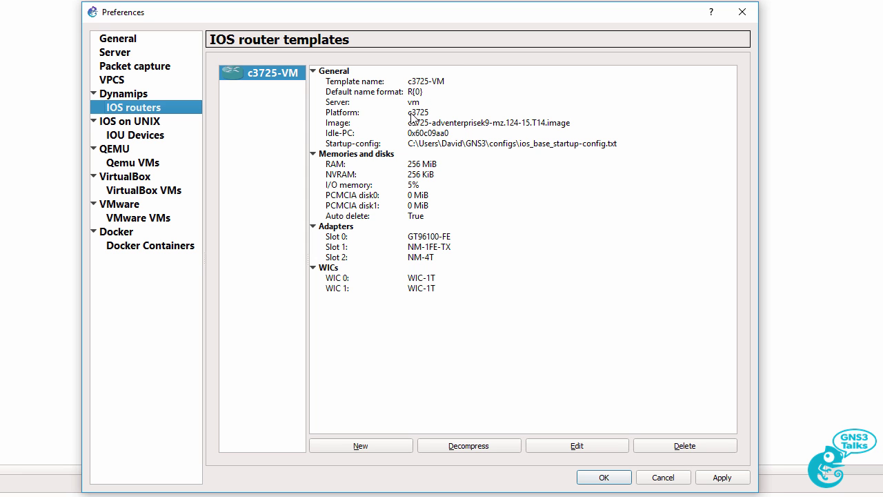
click(417, 113)
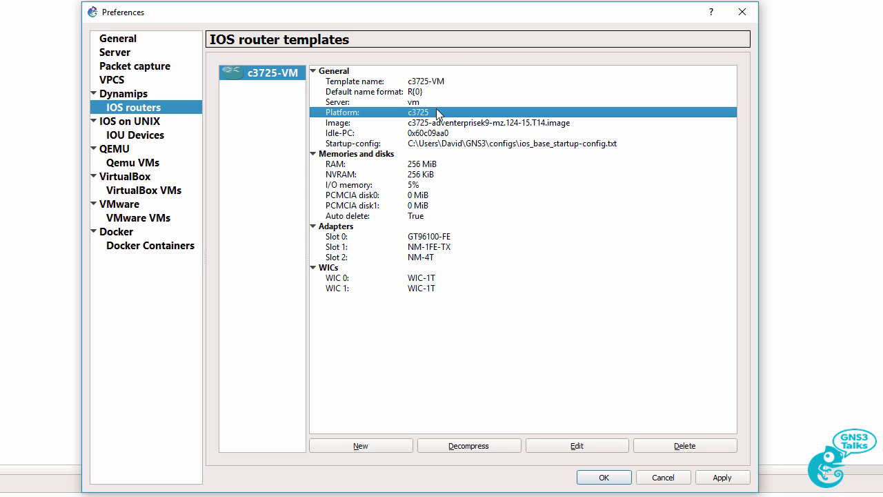
click(435, 104)
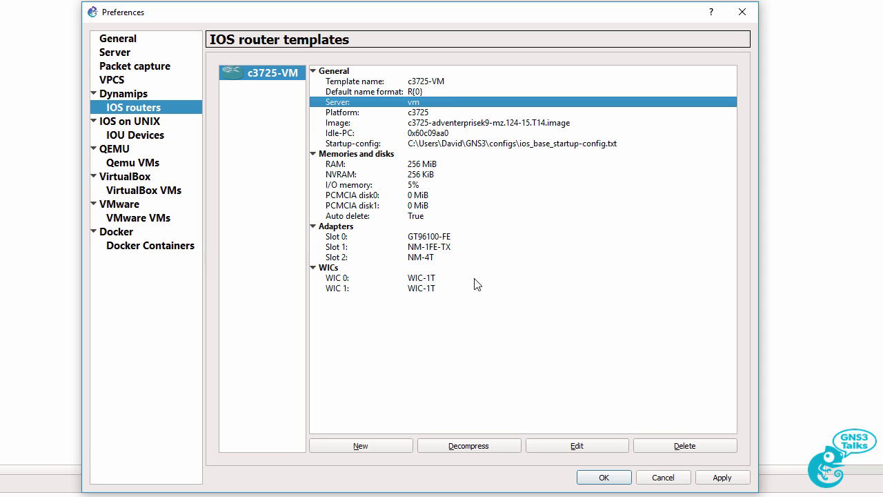
click(604, 478)
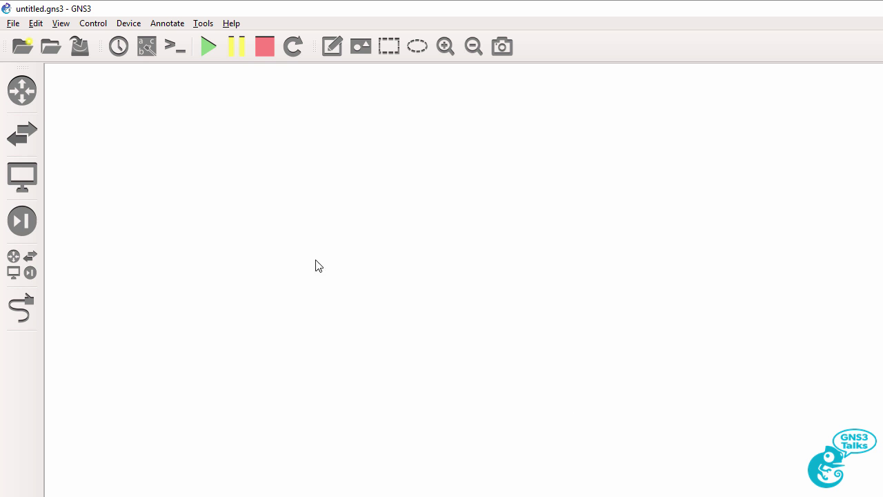
Place two c3725-VM routers, R1 and R2, side by side on the canvas
click(34, 89)
click(81, 97)
drag(81, 96, 363, 214)
drag(129, 89, 528, 224)
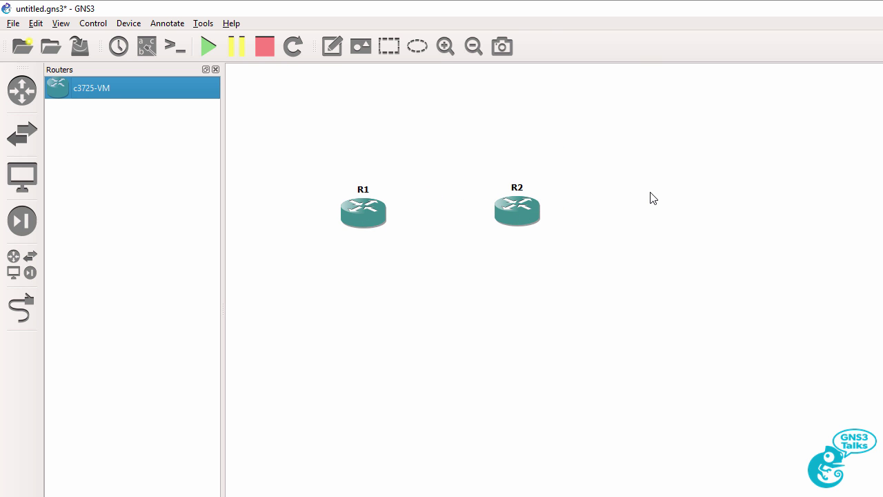
click(215, 69)
click(445, 47)
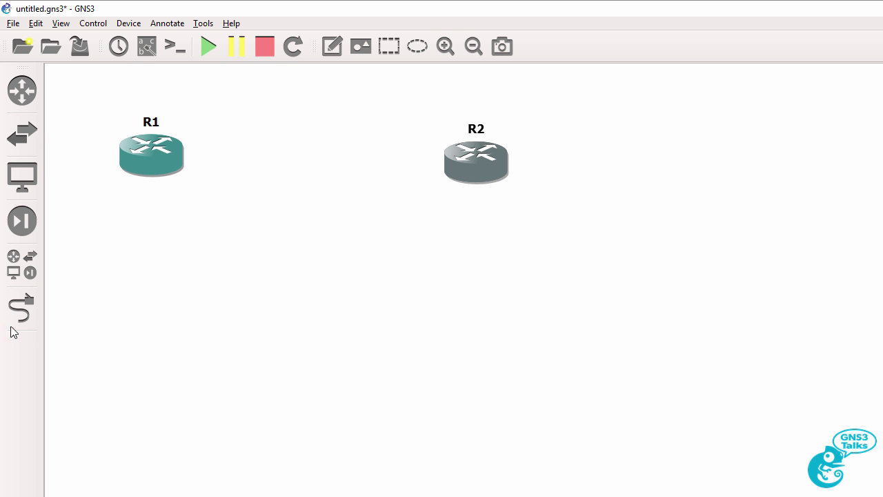
Link R1's FastEthernet0/0 to R2's FastEthernet0/0
click(21, 308)
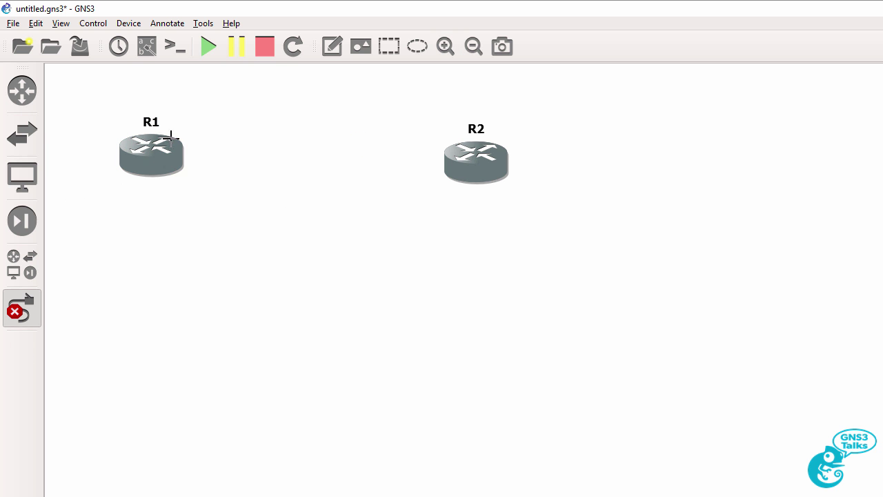
click(173, 138)
click(189, 148)
click(481, 158)
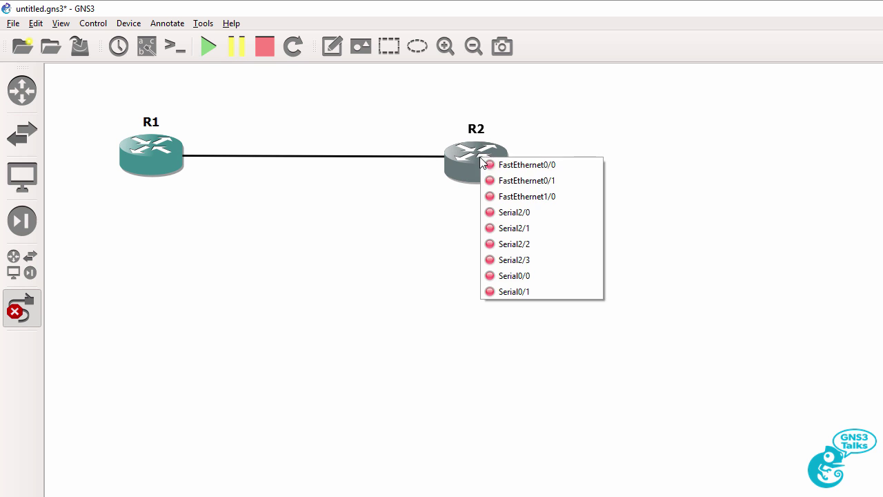
click(497, 163)
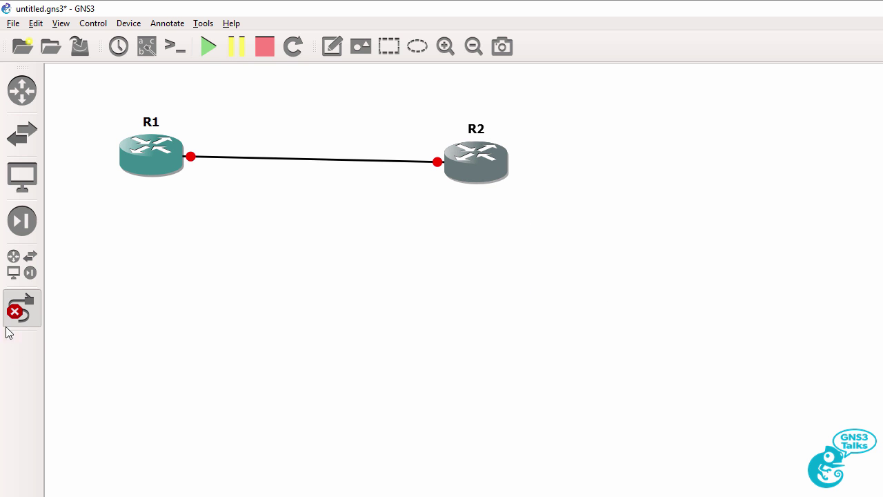
click(21, 308)
Show interface labels on the link and start all routers
click(147, 49)
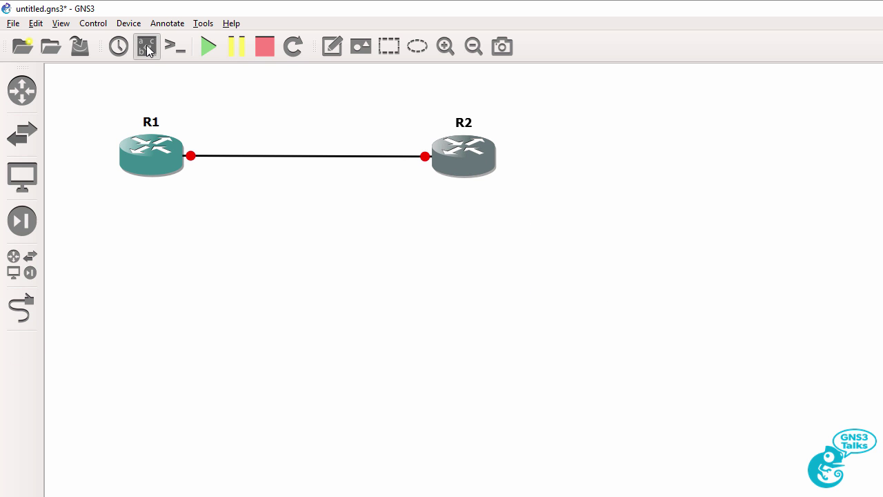
drag(443, 170, 416, 170)
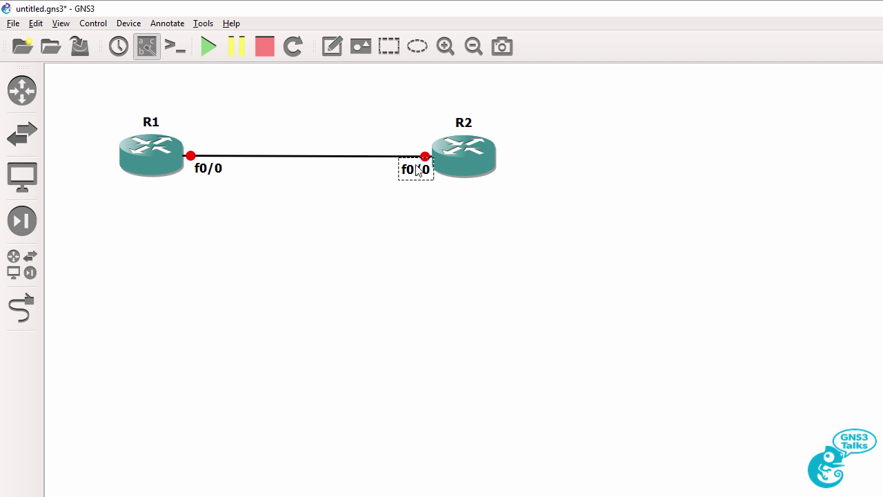
click(213, 51)
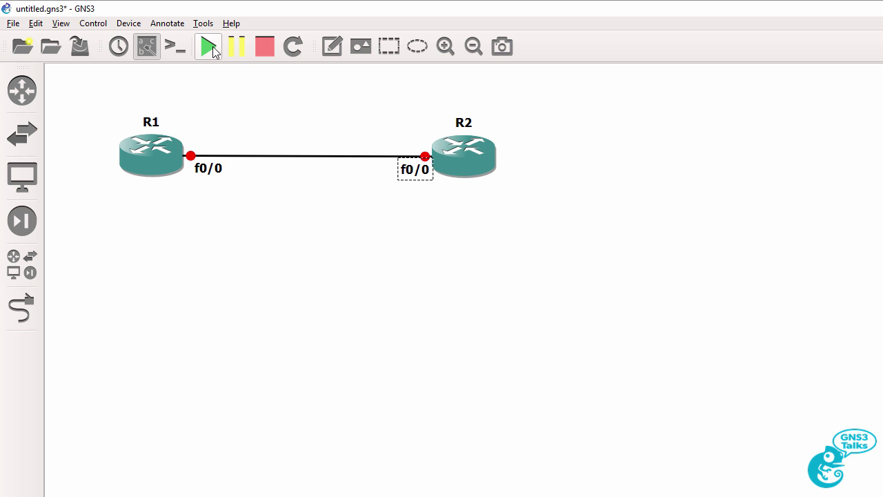
click(200, 168)
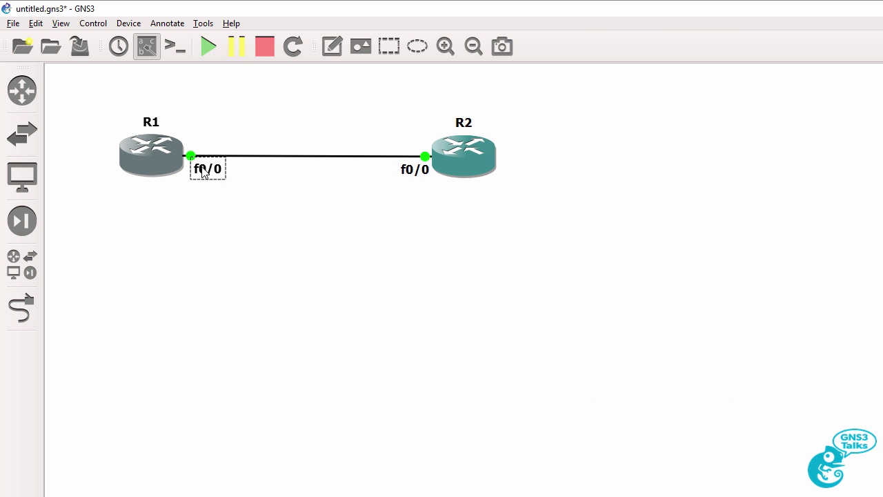
Open console windows for R1 and R2, arrange them, and get R1's privileged prompt
click(174, 49)
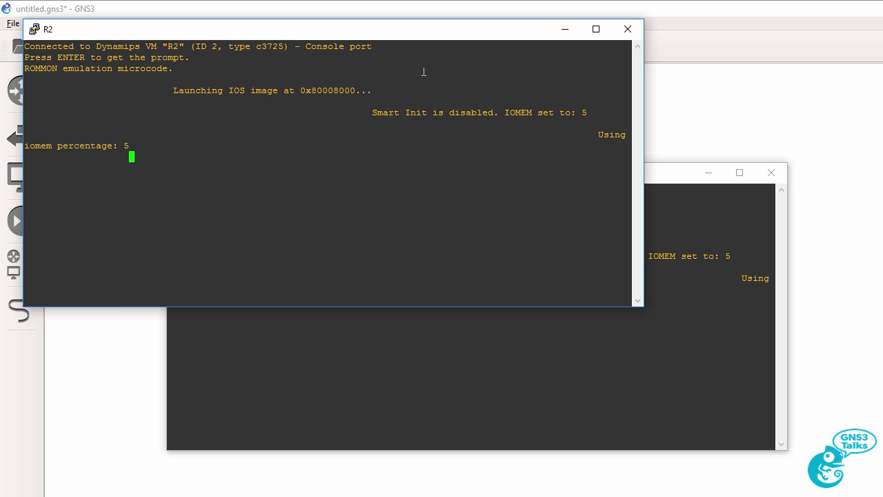
drag(421, 39, 461, 231)
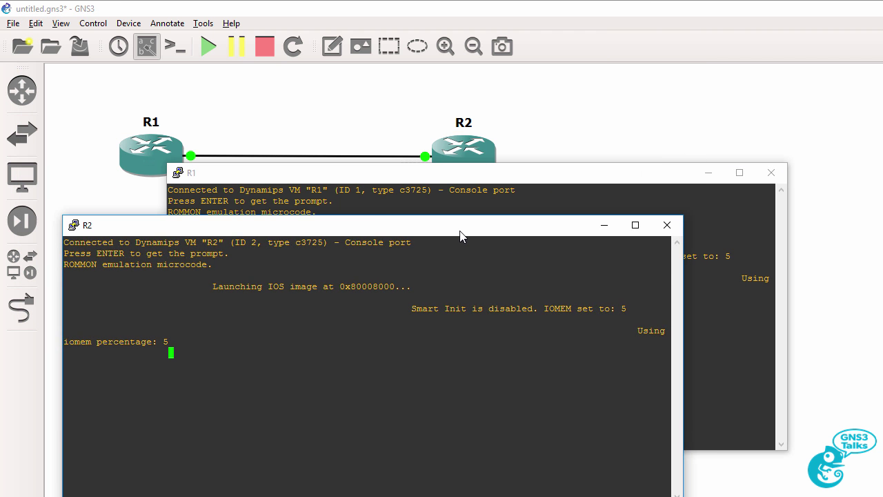
right_click(460, 232)
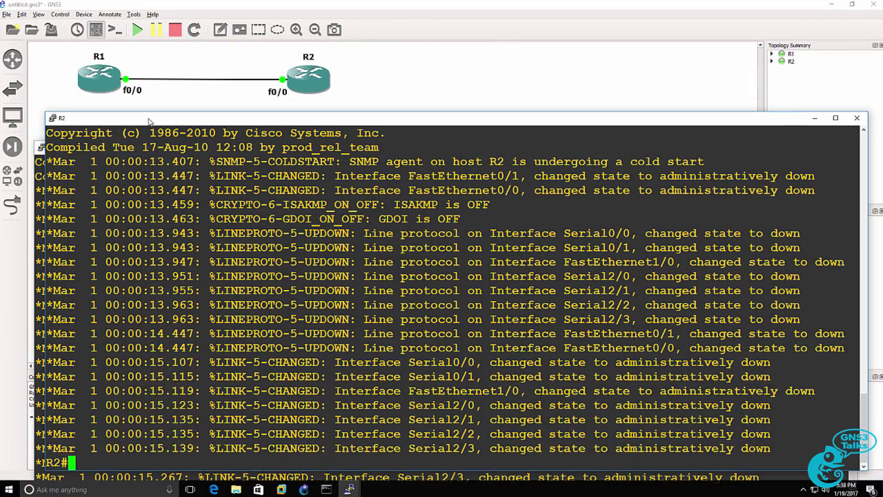
drag(149, 121, 158, 119)
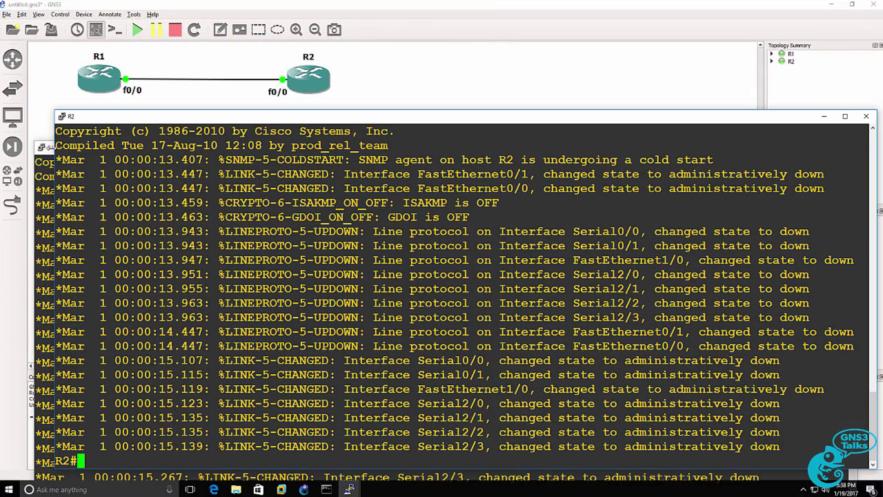
click(50, 147)
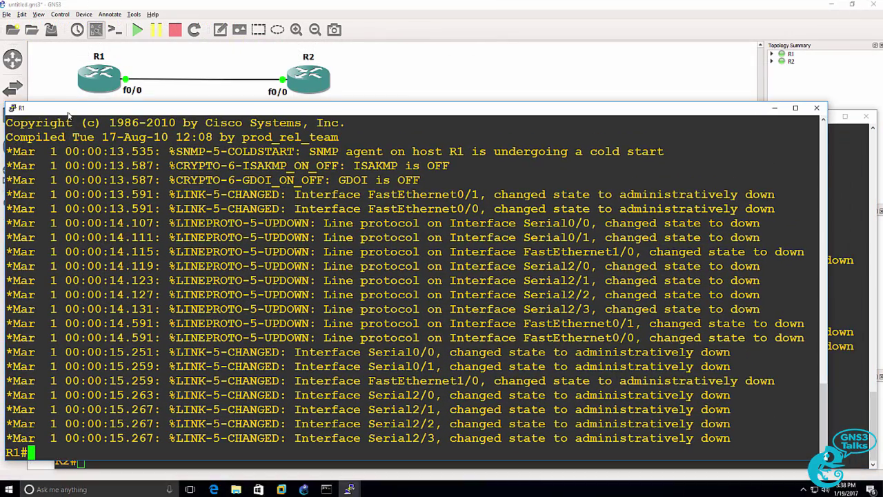
key(Return)
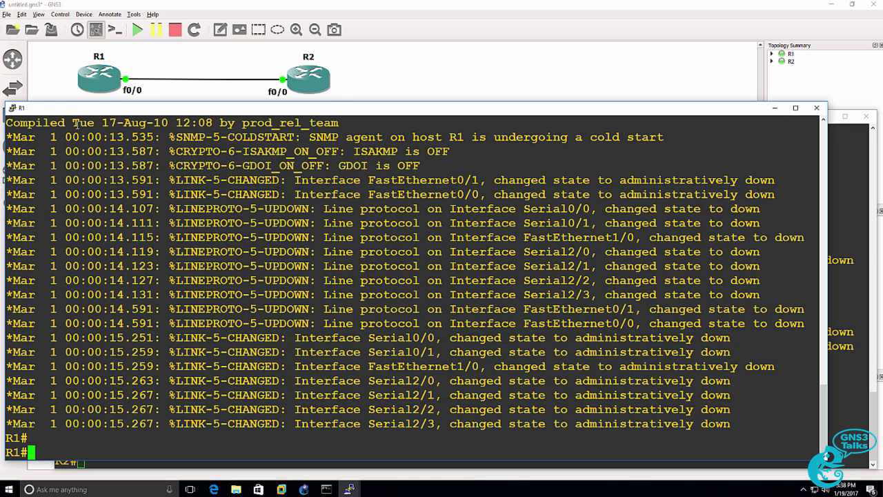
Run show version on R1 and highlight the C3725-ADVENTERPRISEK9-M image name
text(sh ver)
key(Return)
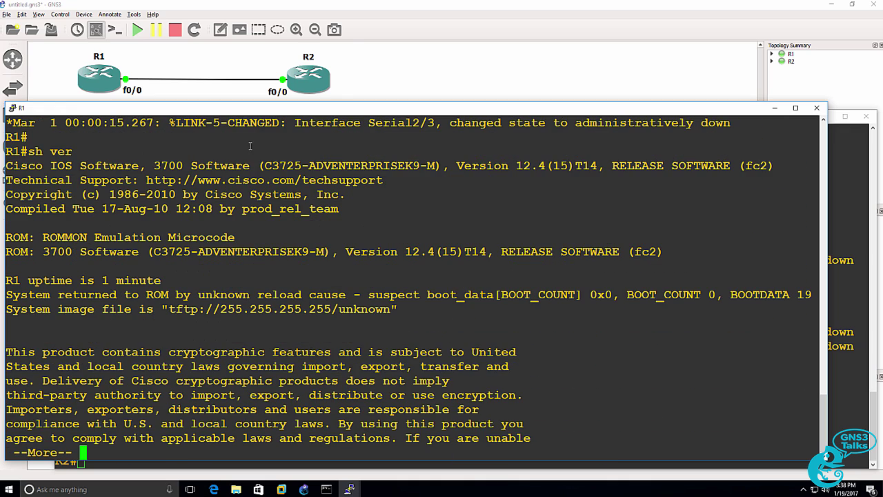
drag(264, 160, 432, 165)
Enable R1's f0/0 and assign it 10.1.1.1 255.255.255.0
text(q)
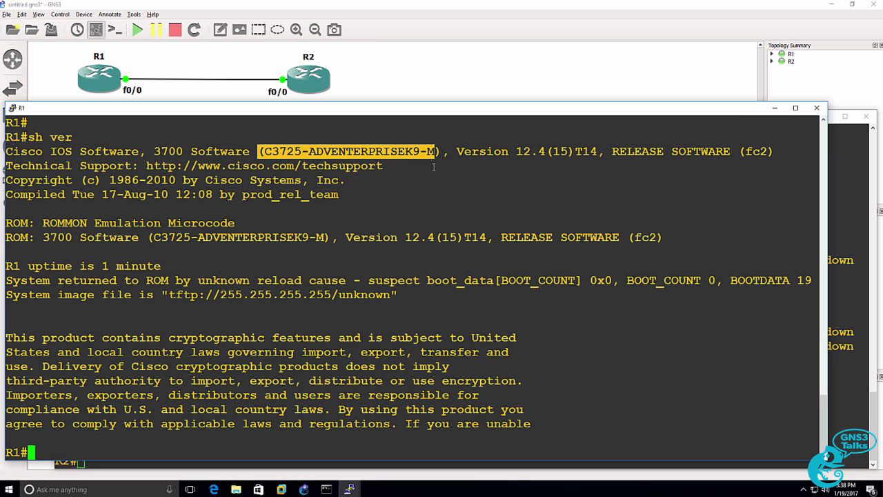
text(conf t)
key(Return)
text(int f0/0)
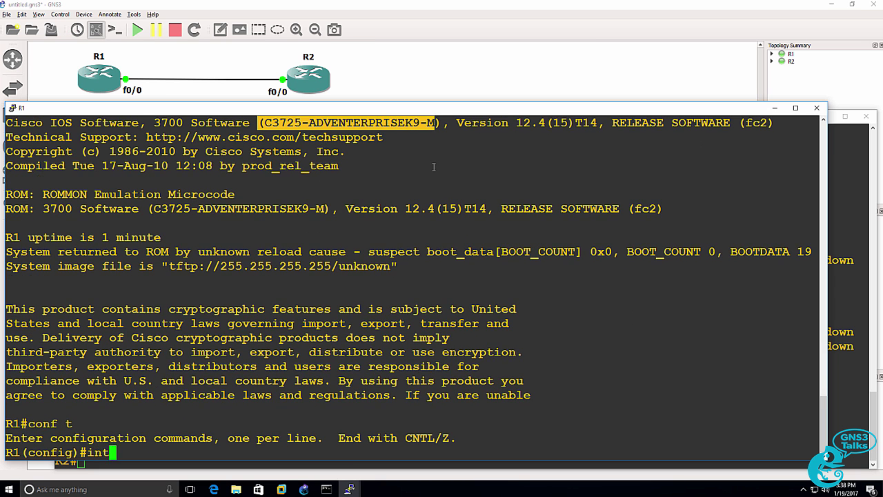
key(Return)
text(no shut)
key(Return)
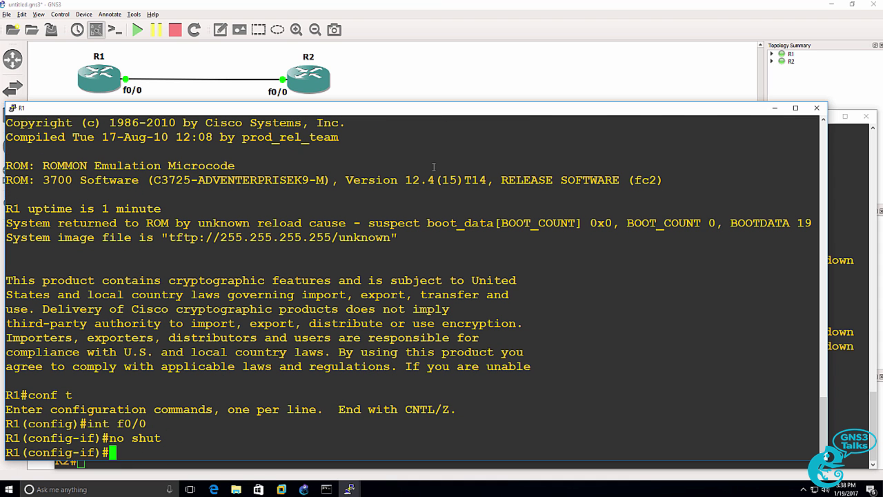
text(ip add)
key(Tab)
text(10)
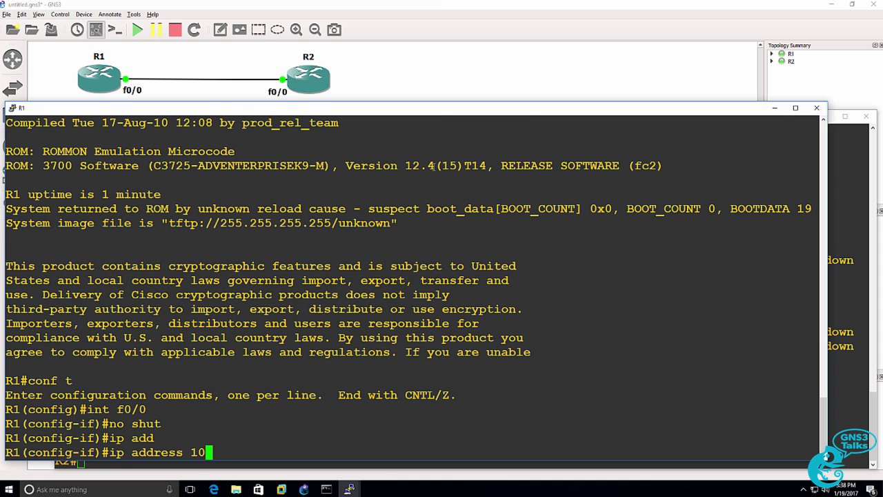
text(.1.1.1 255.255.25)
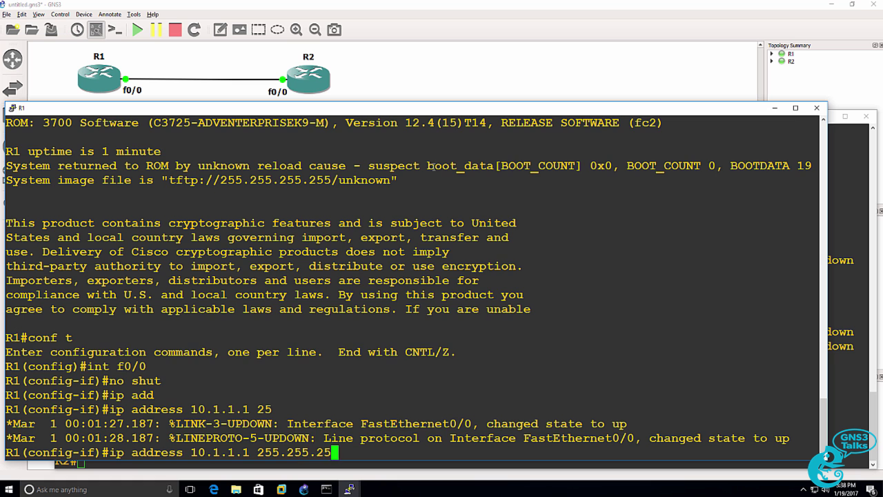
text(5.0)
key(Return)
text(end)
key(BackSpace)
key(BackSpace)
key(BackSpace)
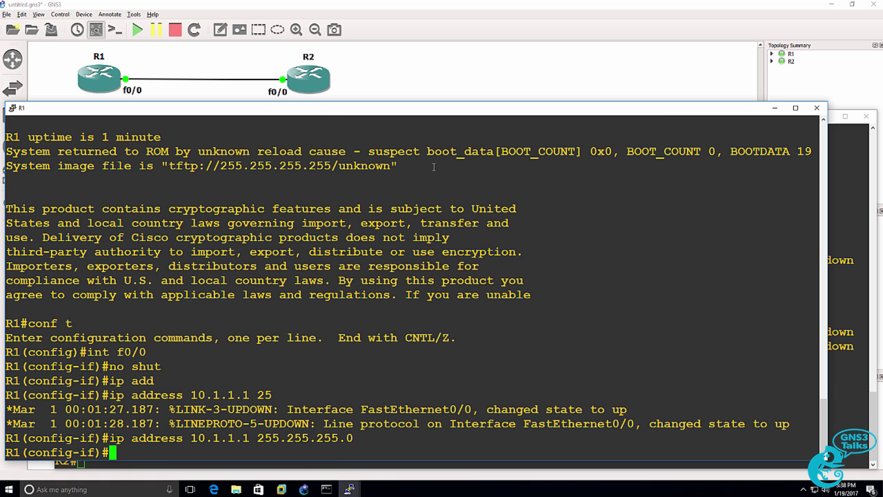
Create Loopback0 on R1 with address 1.1.1.1 255.255.255.255
text(int loop 0)
key(Return)
text(ip add)
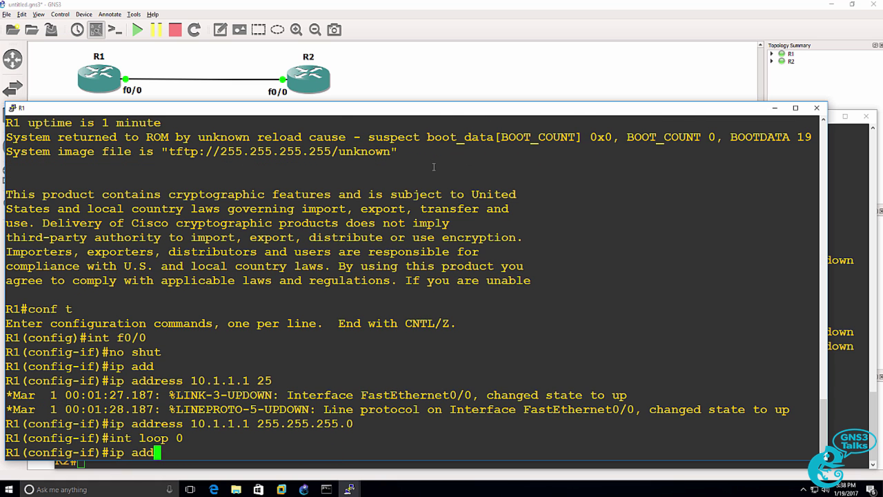
key(Tab)
text(1.1.1.1 255.255.255.255)
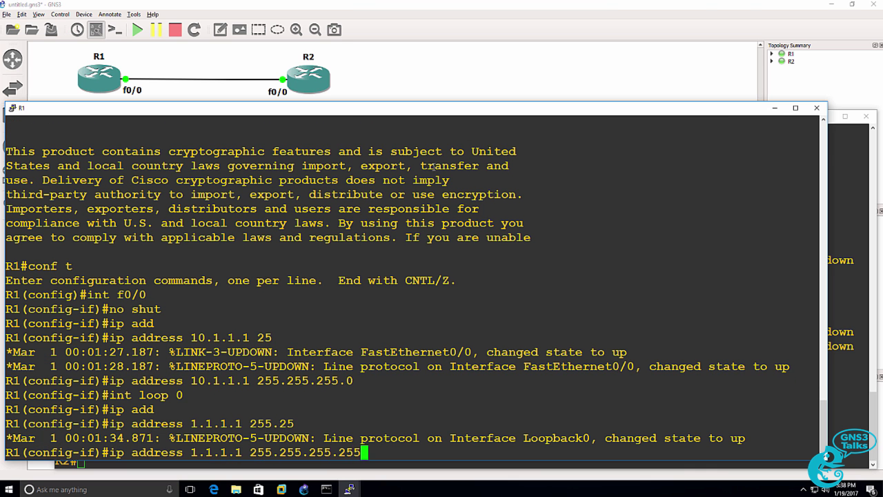
key(Return)
Enable EIGRP 1 on R1 advertising network 0.0.0.0, then exit configuration mode
text(router eigpr)
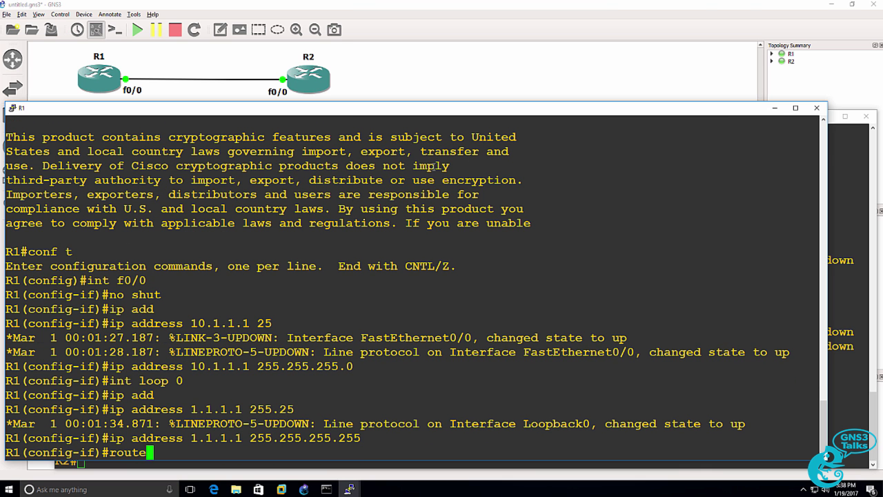
key(BackSpace)
key(BackSpace)
key(BackSpace)
text(rp 1)
key(Return)
text(net)
key(Tab)
text(0.0.0.0)
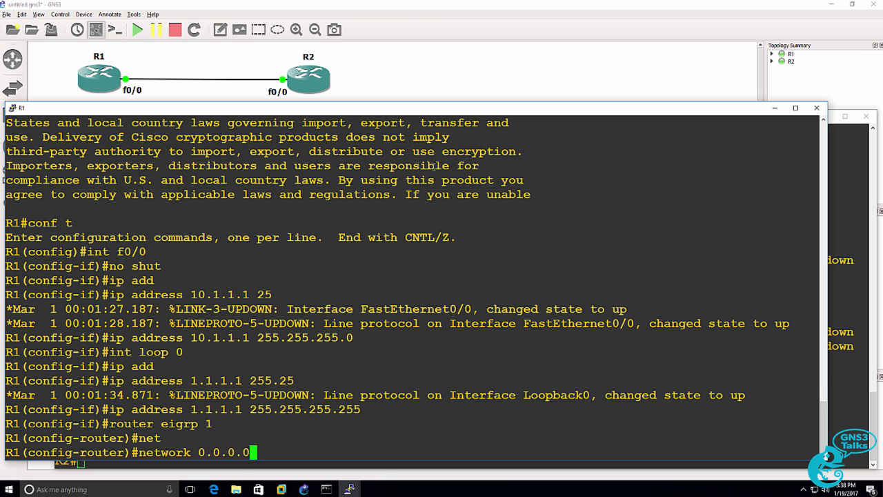
key(Return)
text(end)
key(Return)
Run show ip eigrp interfaces on R1
text(sh ip s)
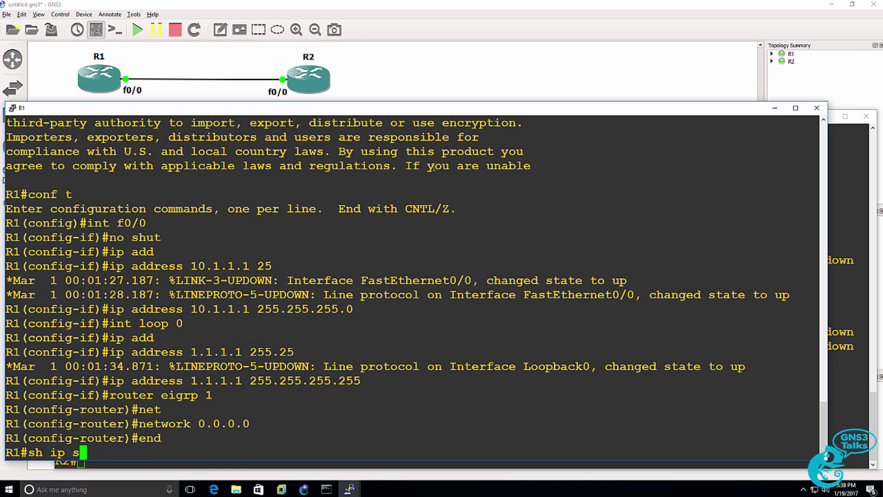
key(BackSpace)
text(ei)
key(Tab)
text(in)
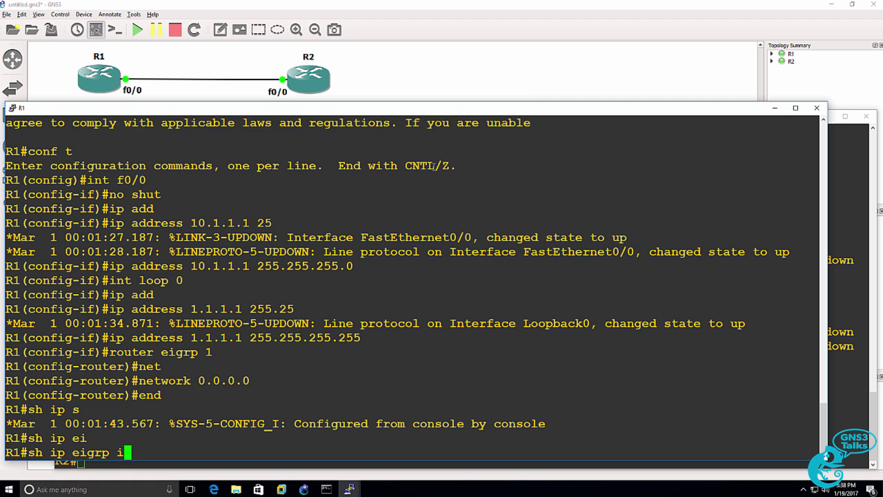
key(Tab)
key(Return)
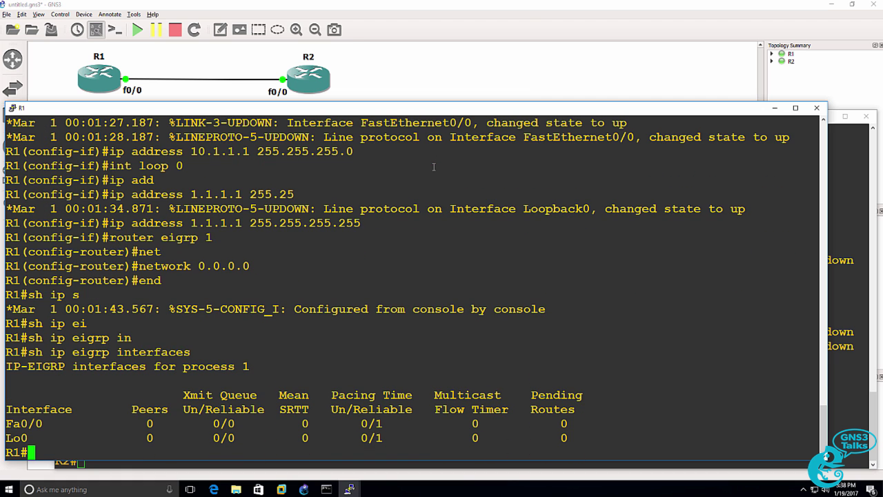
On R2, enable f0/0 and assign it 10.1.1.2 255.255.255.0
click(849, 153)
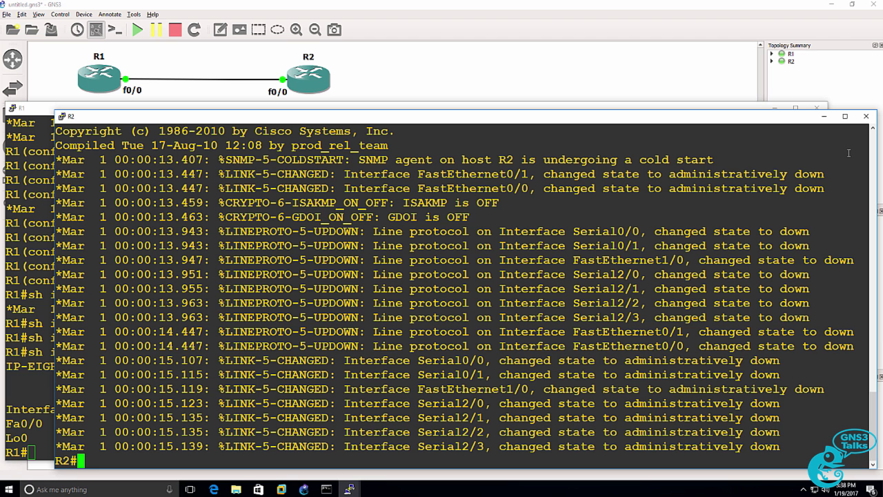
text(conf t)
key(Return)
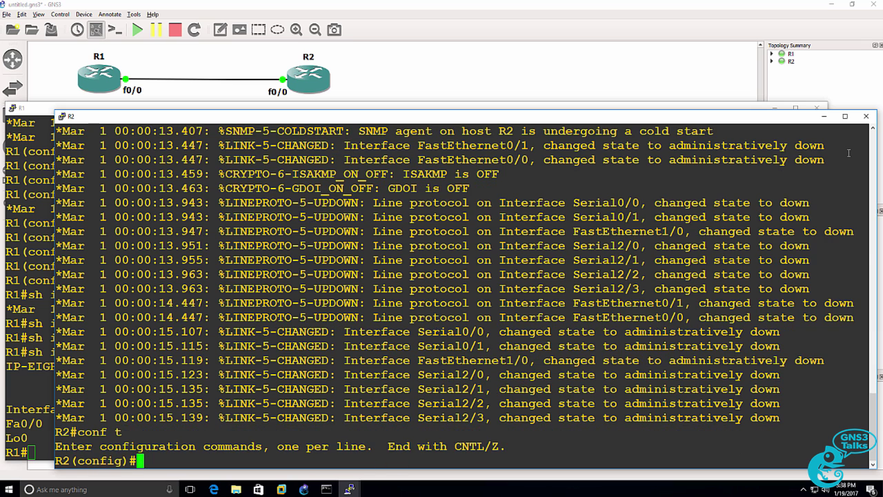
text(int f0/0)
key(Return)
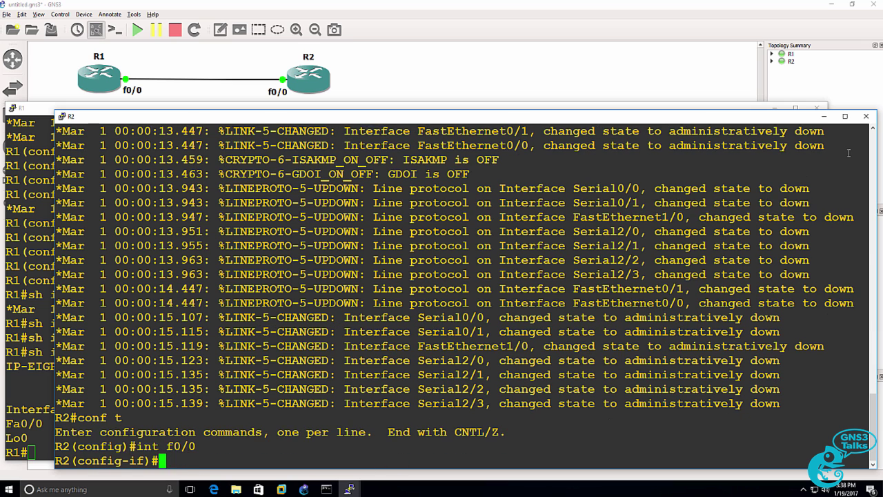
text(no shut)
key(Return)
text(ip add)
key(Tab)
text(10)
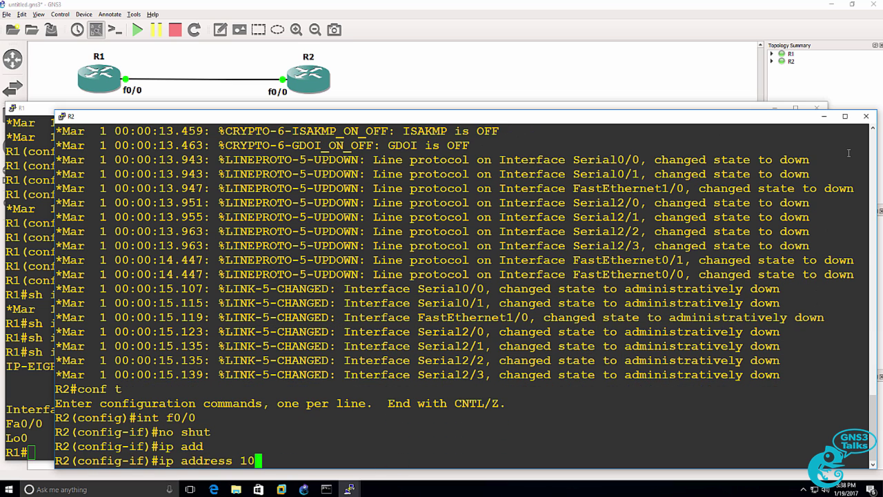
text(.1.1.2 25)
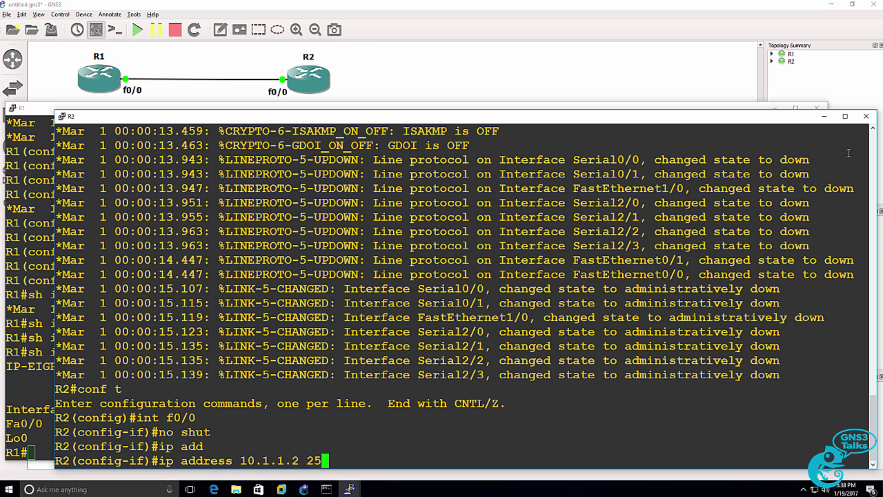
text(5.255.255.0)
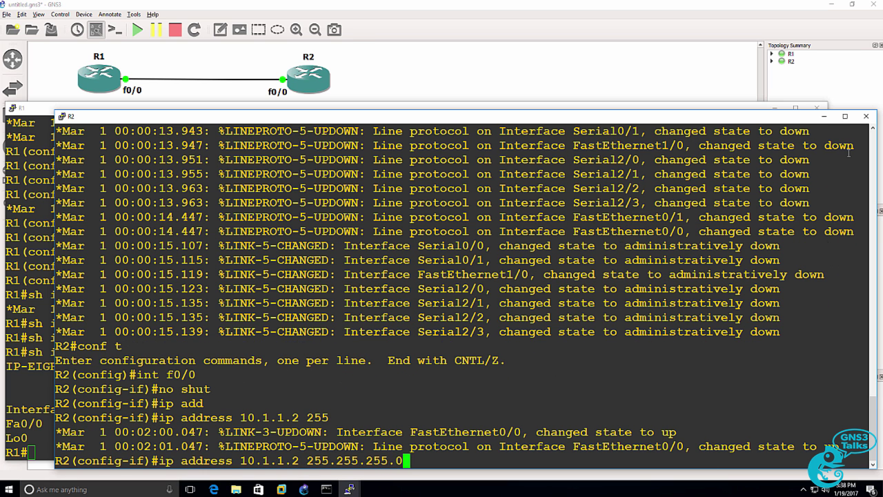
key(Return)
Create Loopback0 on R2 with address 2.2.2.2 255.255.255.255
text(int loop 0)
key(Return)
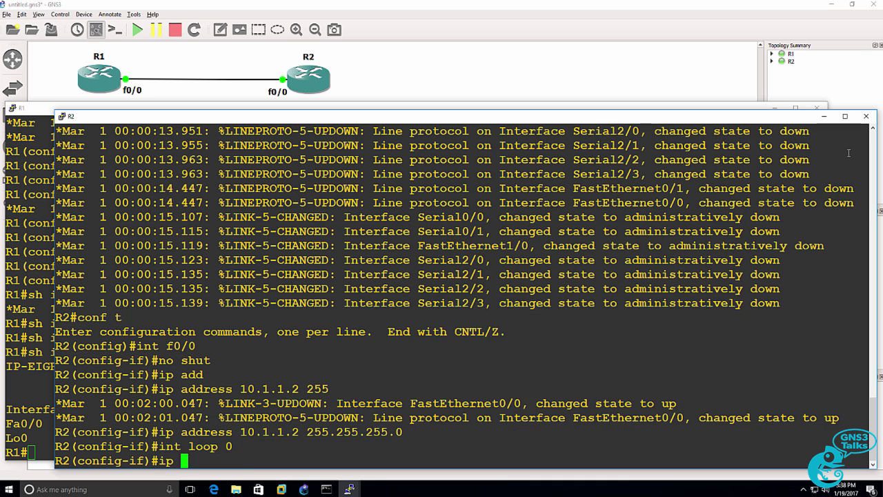
text(ip add)
key(Tab)
text(2.2.2.2 255.255.255.255)
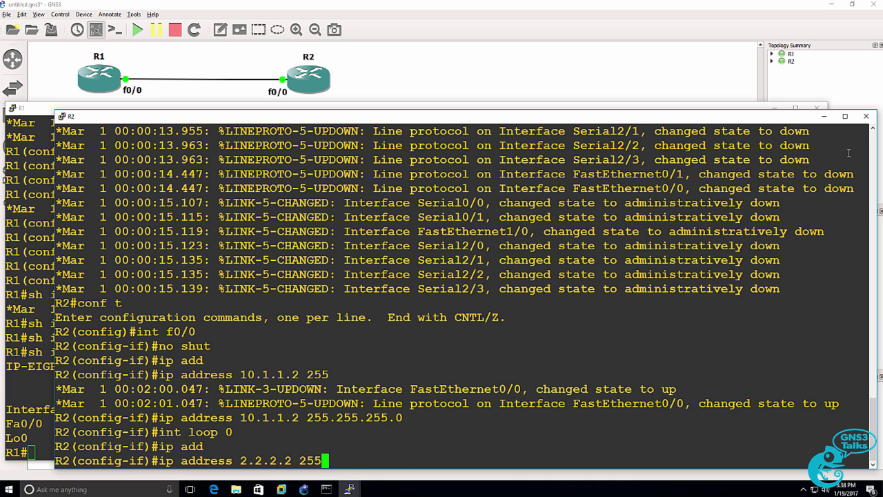
key(Return)
Start EIGRP 1 on R2 advertising network 0.0.0.0, then exit configuration mode
text(router eigrp 1)
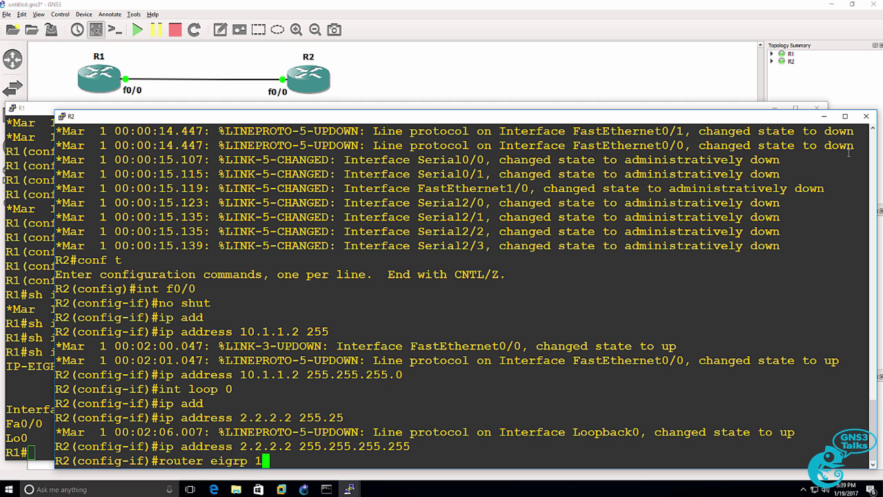
key(Return)
text(net)
key(Tab)
text(0)
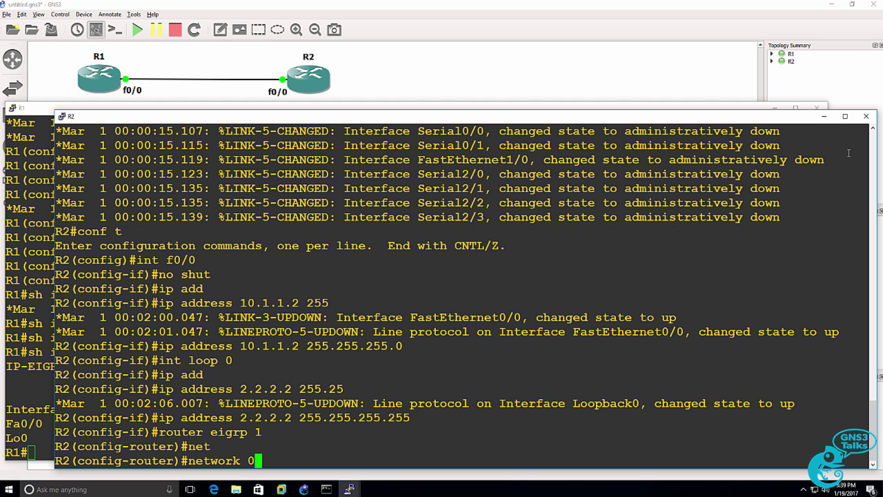
text(.0.0.0)
key(Return)
text(end)
key(Return)
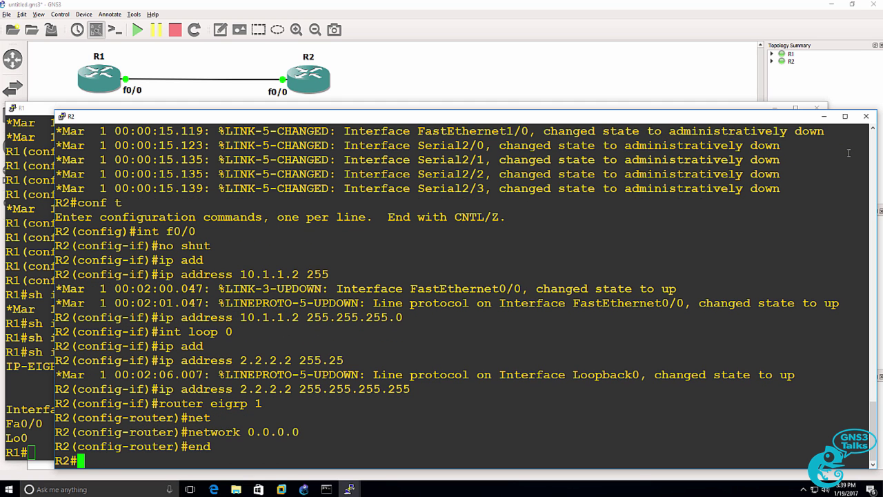
Ping R1's f0/0 address 10.1.1.1 from R2
text(s)
key(BackSpace)
text(ping )
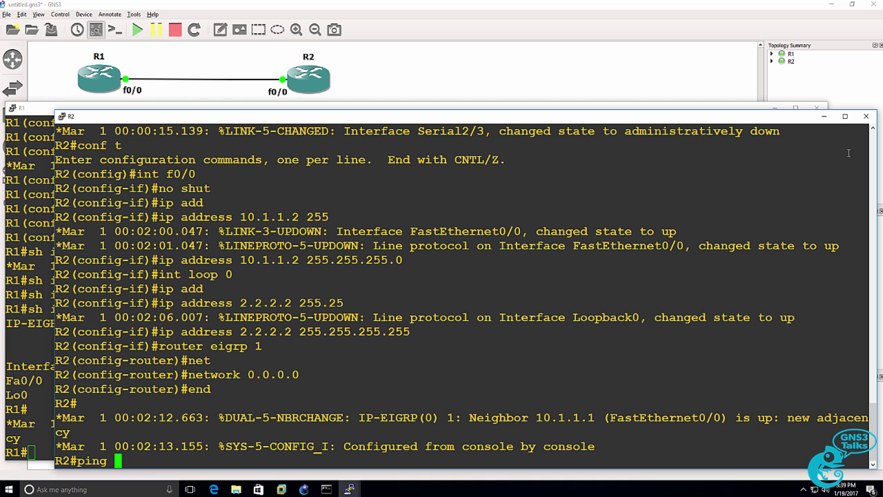
text(10.1.1.1)
key(Return)
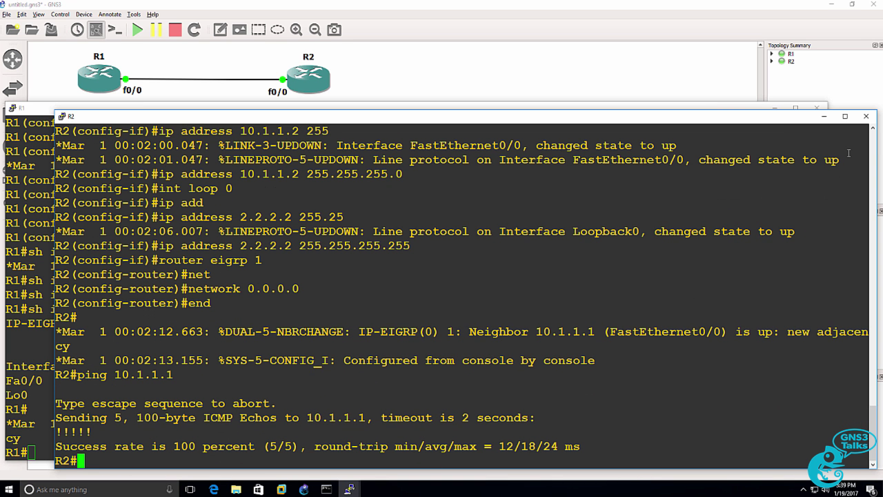
Show R2's EIGRP neighbors to confirm R1 is adjacent
text(sh ip rou)
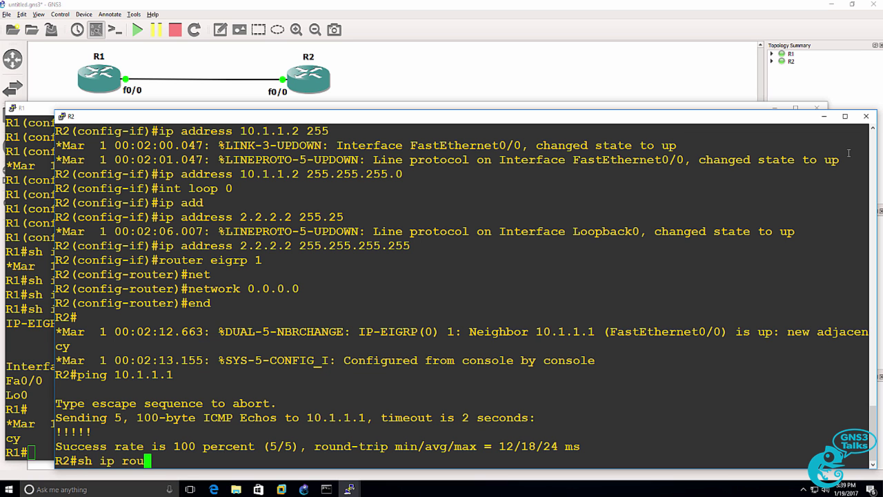
key(BackSpace)
key(BackSpace)
key(BackSpace)
text(ei)
key(BackSpace)
text(i)
key(Tab)
text(ne)
key(Tab)
key(Return)
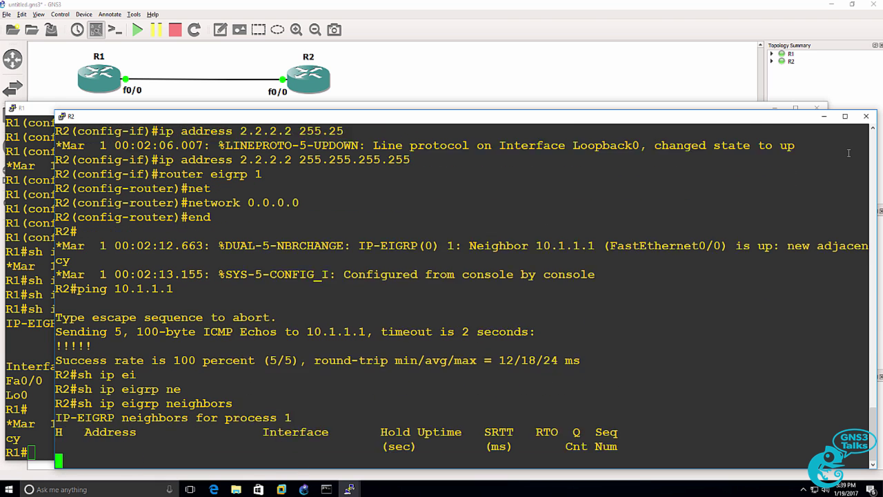
Check R2's routing table for the EIGRP route D 1.0.0.0/8, then ping 1.1.1.1
text(ping)
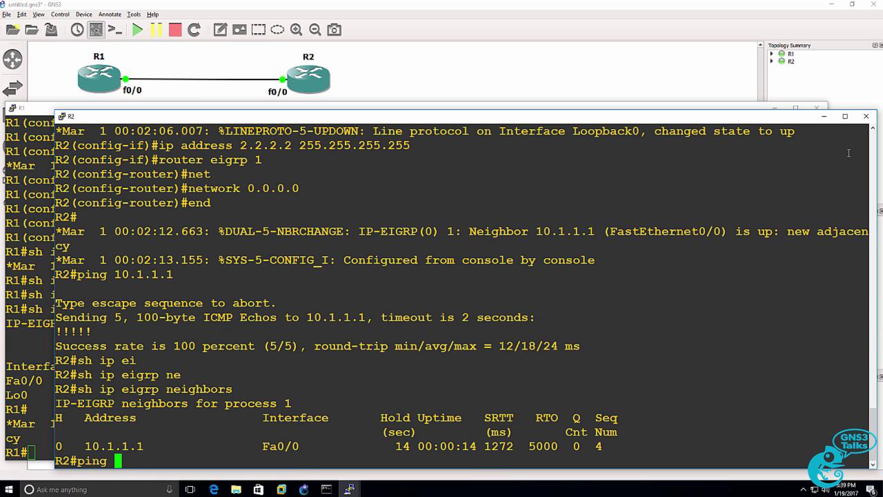
key(BackSpace)
key(BackSpace)
key(BackSpace)
key(BackSpace)
text(sh ip route)
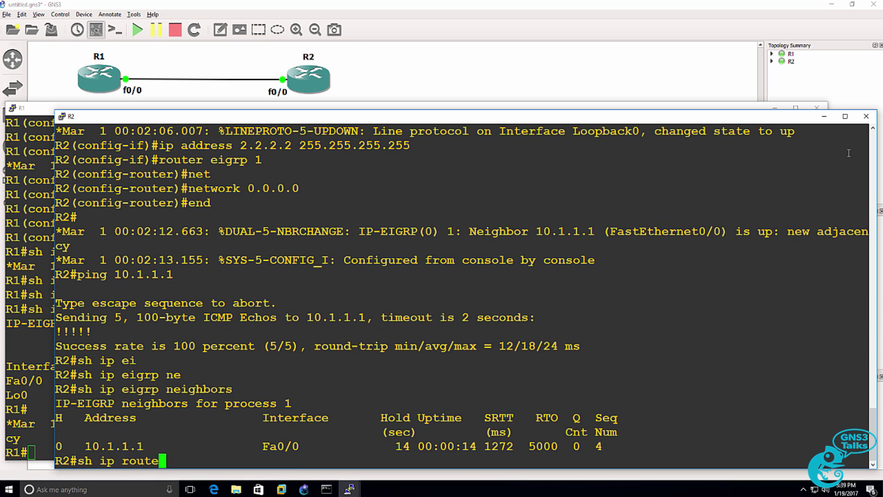
key(Return)
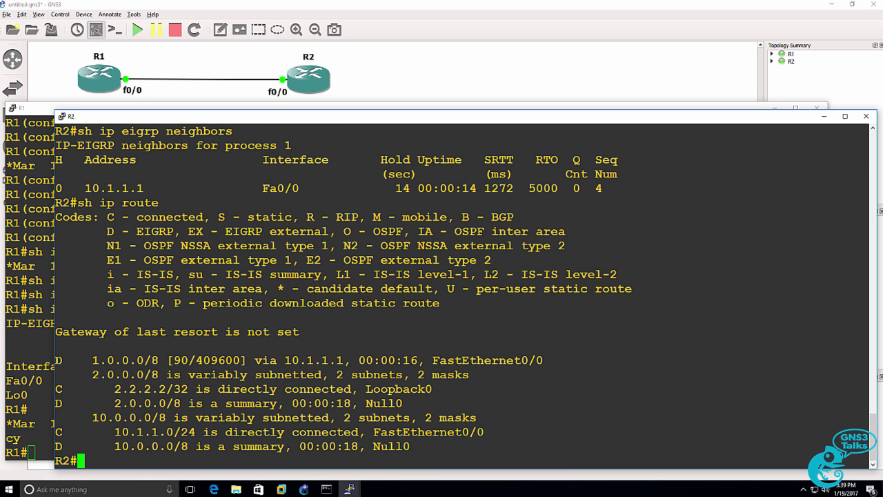
drag(57, 360, 609, 357)
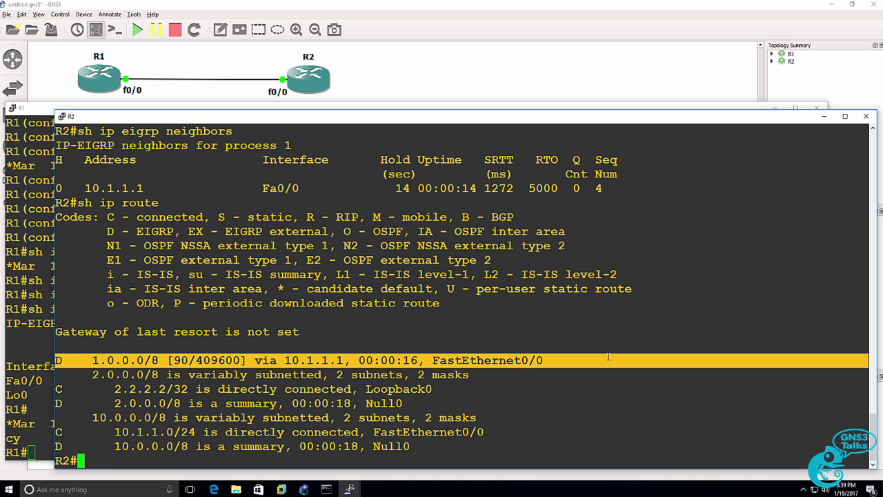
text(ping 1.1.1.1)
key(Return)
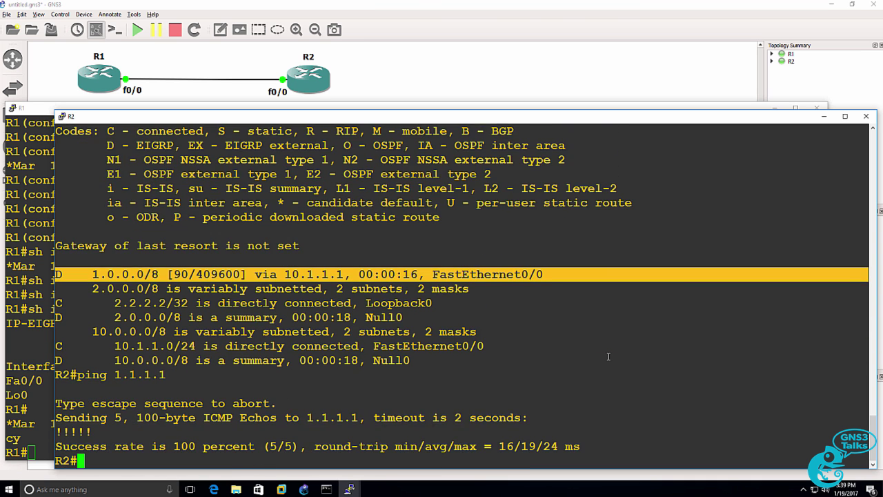
From R1's console, ping R2's loopback 2.2.2.2 with 5/5 success
click(386, 106)
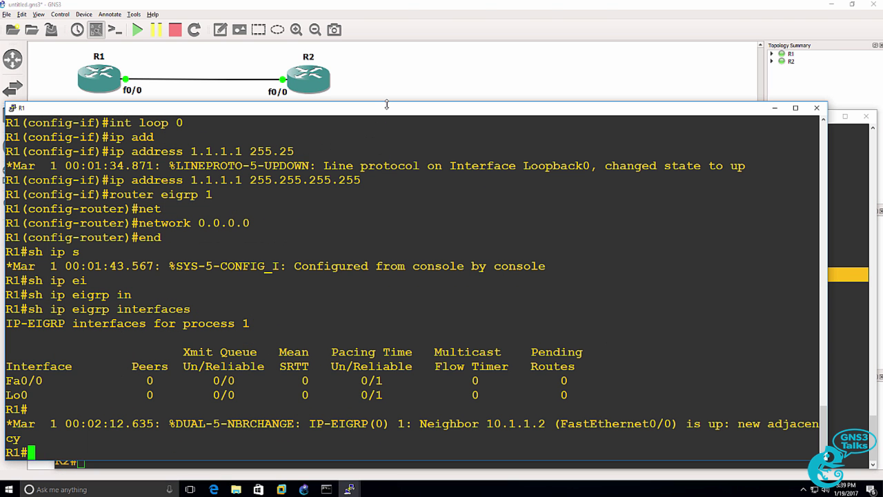
text(ping 2.2.2.2)
key(Return)
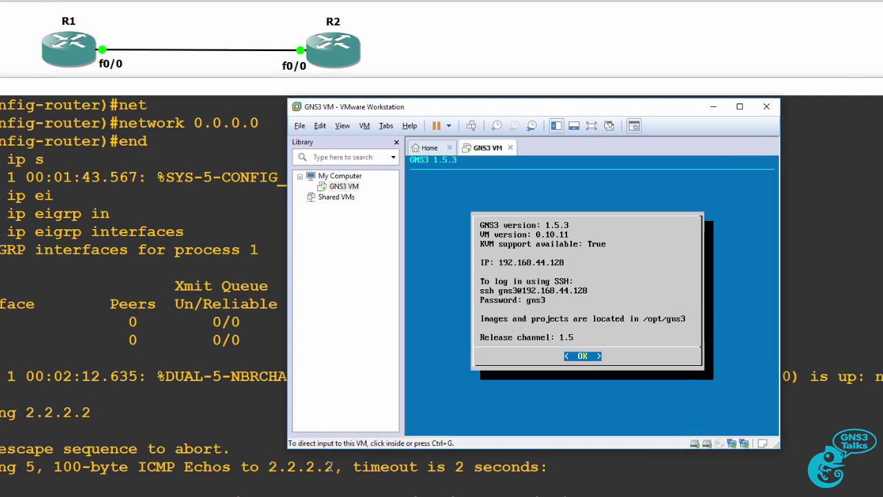
key(ctrl+g)
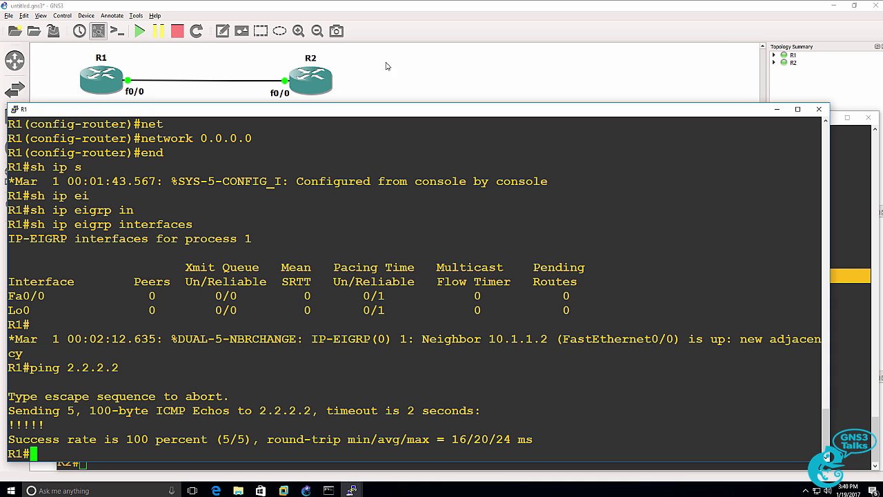
Return to the GNS3 workspace and select the GNS3 VM server, showing CPU 0.0% and RAM 16.8%
click(405, 46)
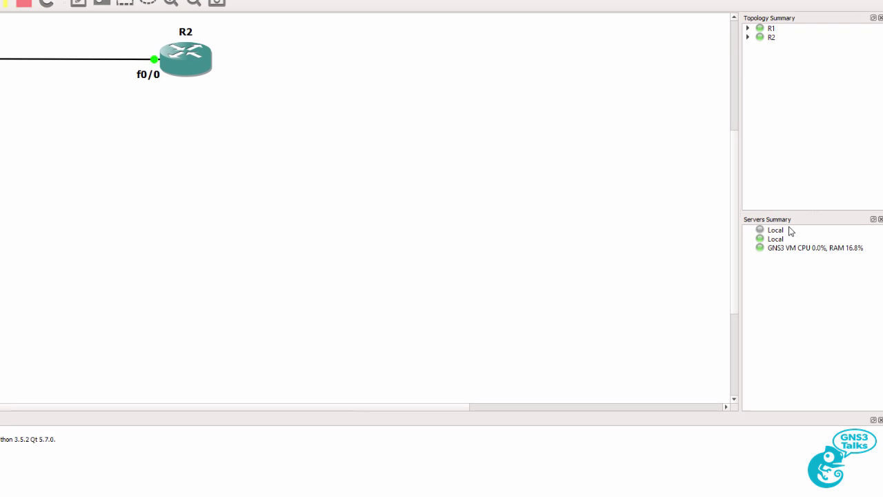
click(818, 237)
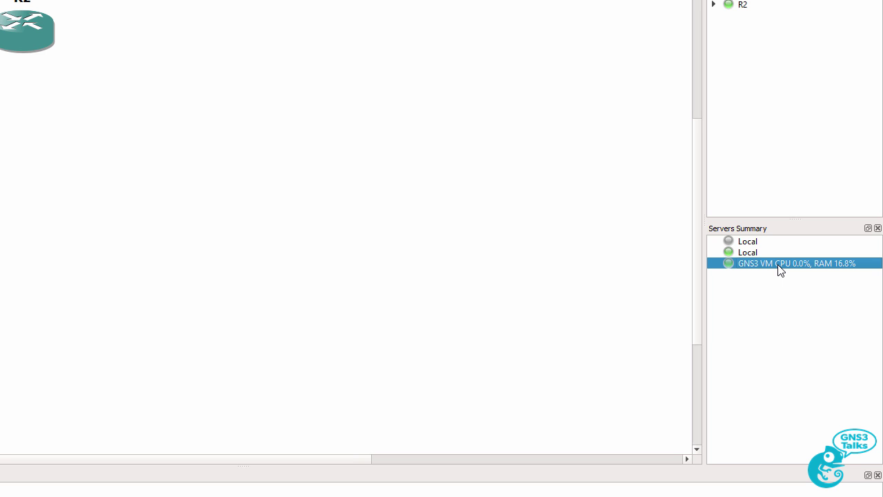